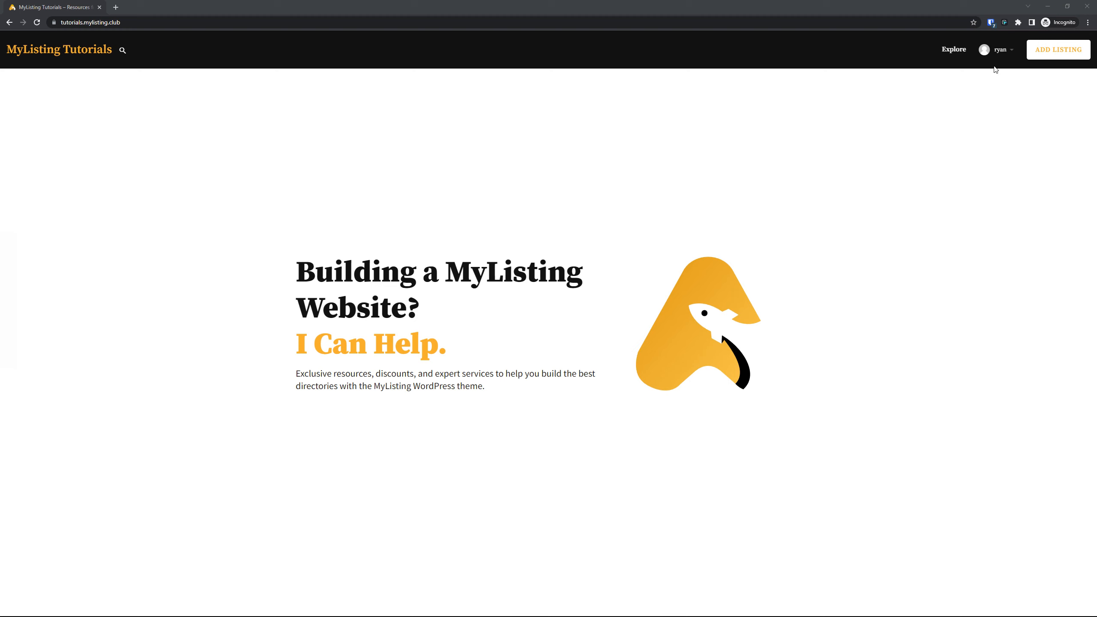
- Review the My Listings, Orders and Subscriptions pages of the customer's front-end account
{"action": "left_click", "coordinate": [1003, 50]}
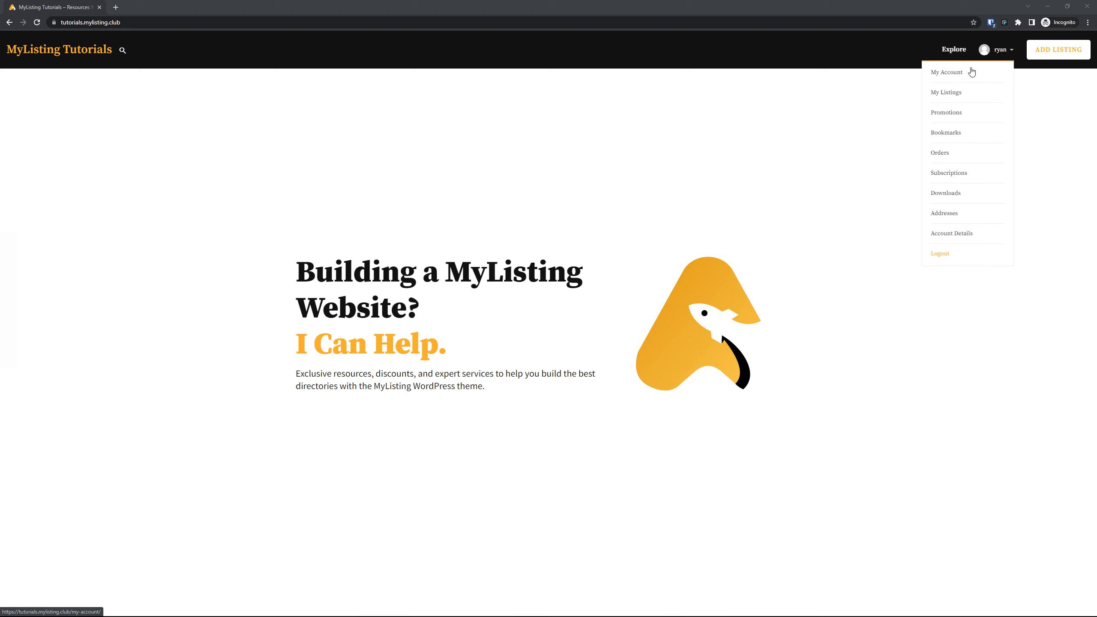
{"action": "left_click", "coordinate": [950, 93]}
{"action": "left_click", "coordinate": [1001, 51]}
{"action": "left_click", "coordinate": [945, 153]}
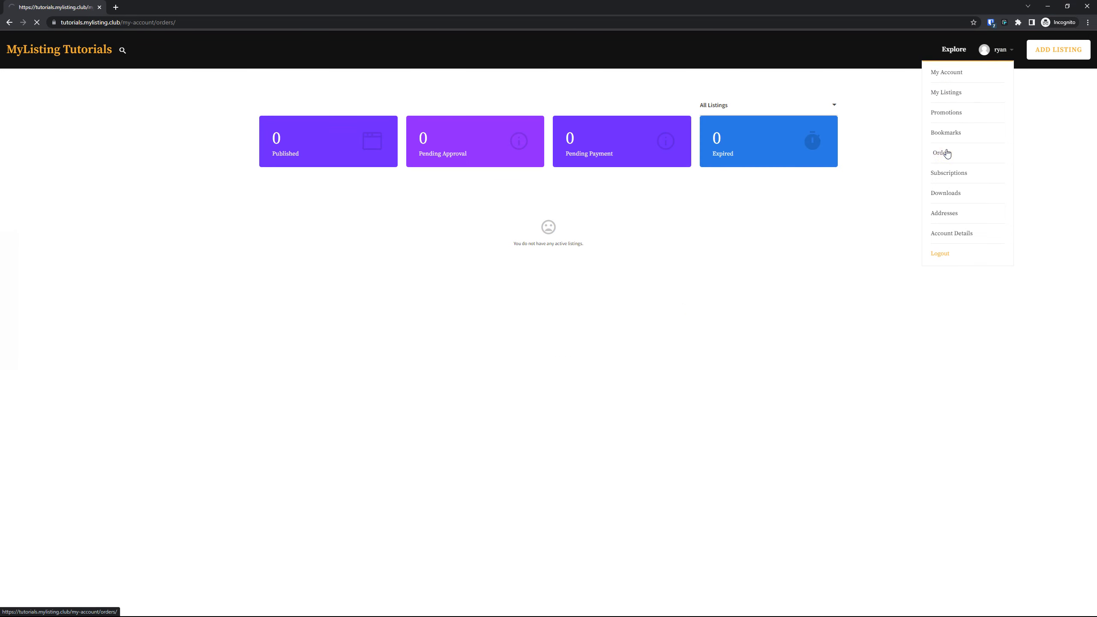
{"action": "left_click", "coordinate": [1000, 54]}
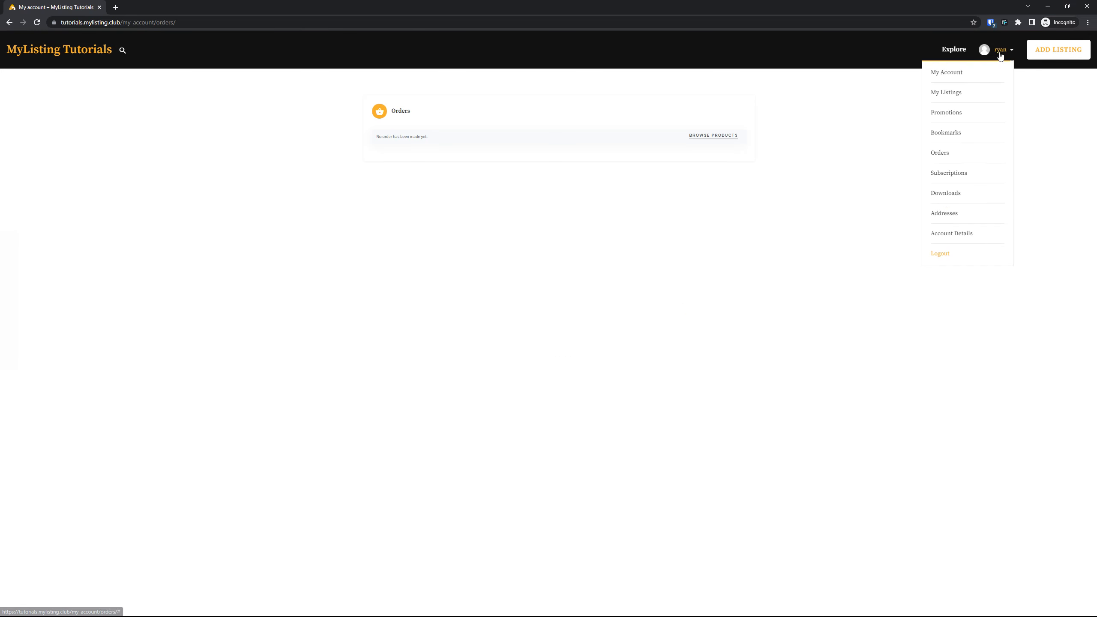
{"action": "left_click", "coordinate": [951, 179]}
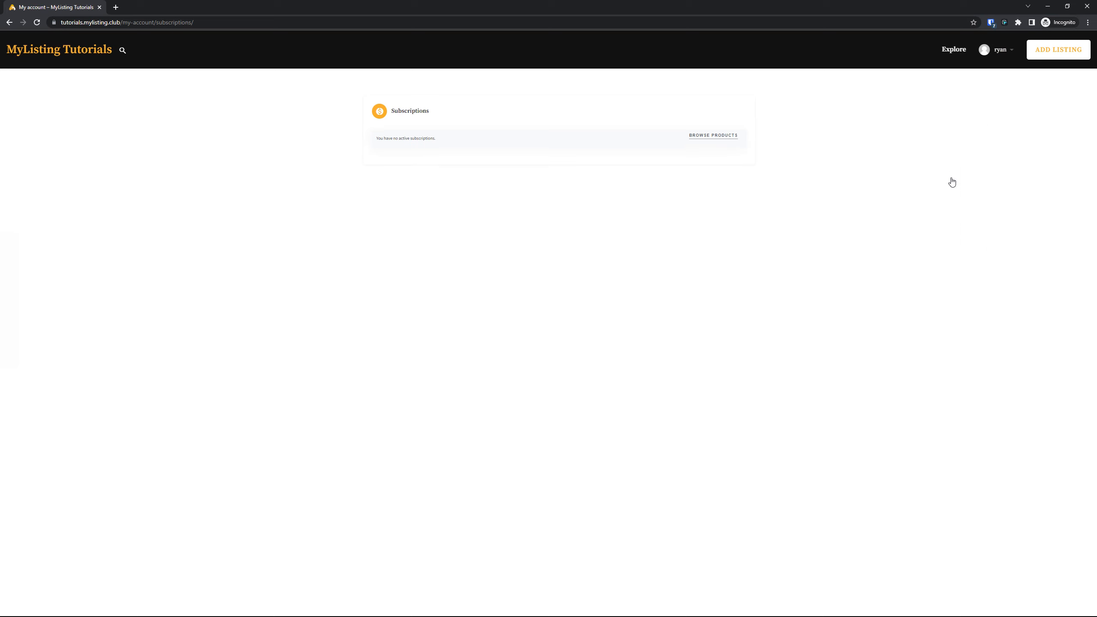
{"action": "left_click", "coordinate": [832, 264]}
{"action": "left_click", "coordinate": [58, 9]}
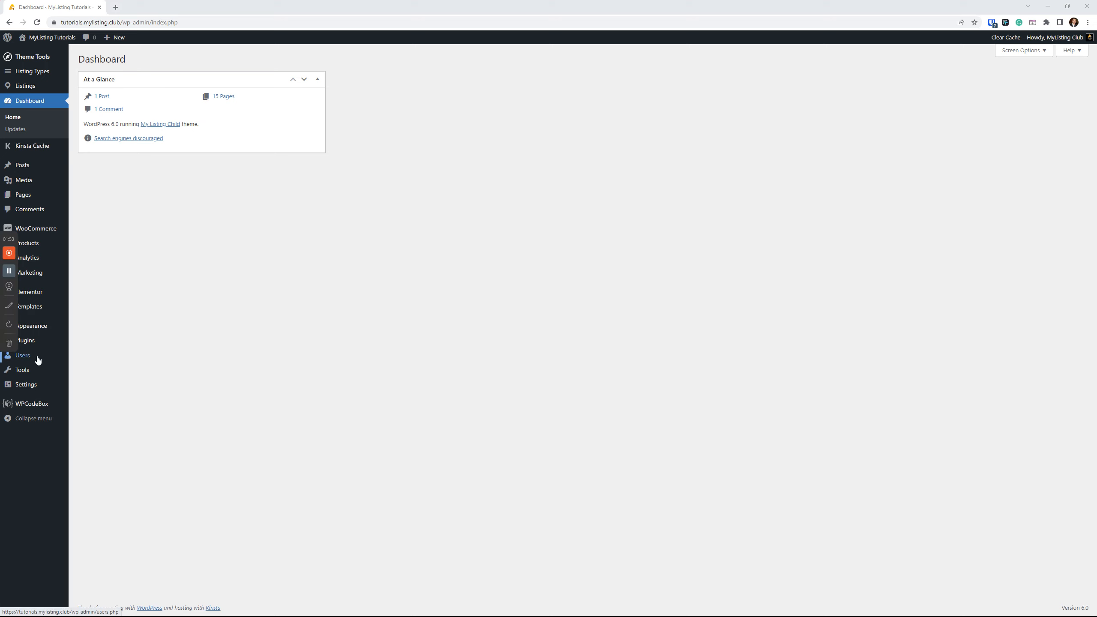
- Start a new WooCommerce product named "Listing Subscription 1" with the product type Listing Subscription
{"action": "mouse_move", "coordinate": [37, 358]}
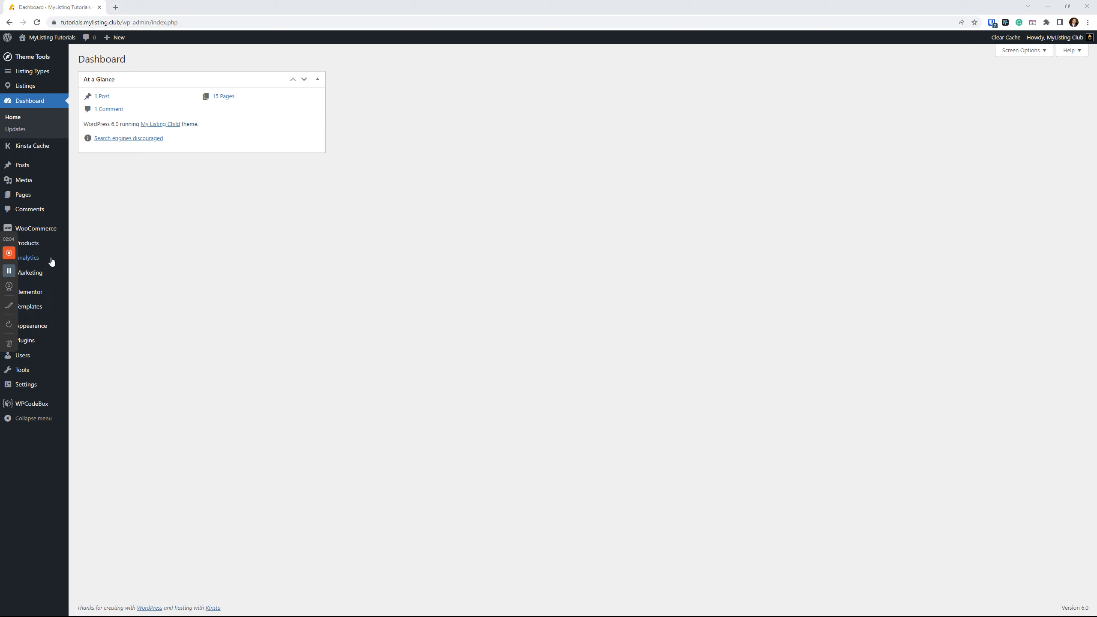
{"action": "left_click", "coordinate": [38, 244]}
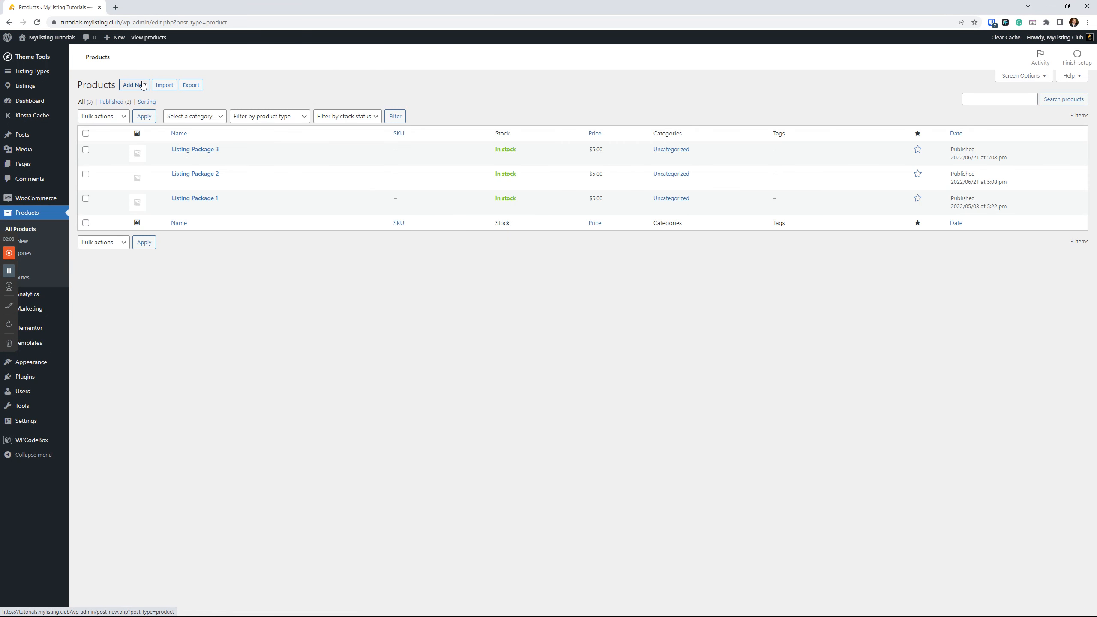
{"action": "left_click", "coordinate": [143, 85]}
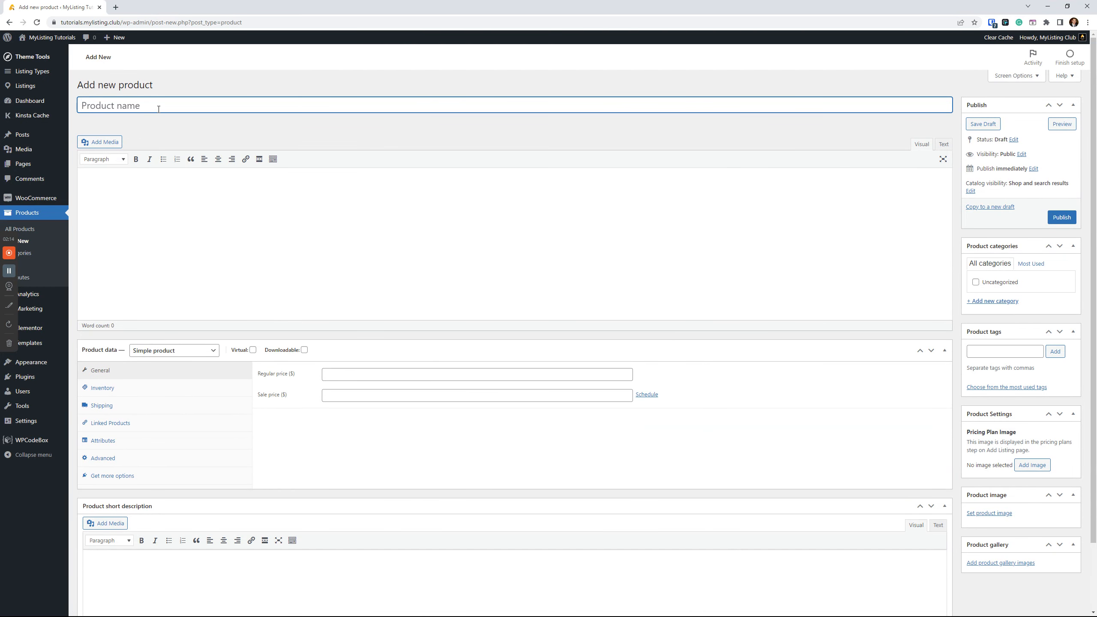
{"action": "type", "text": "Listing Subscription 1"}
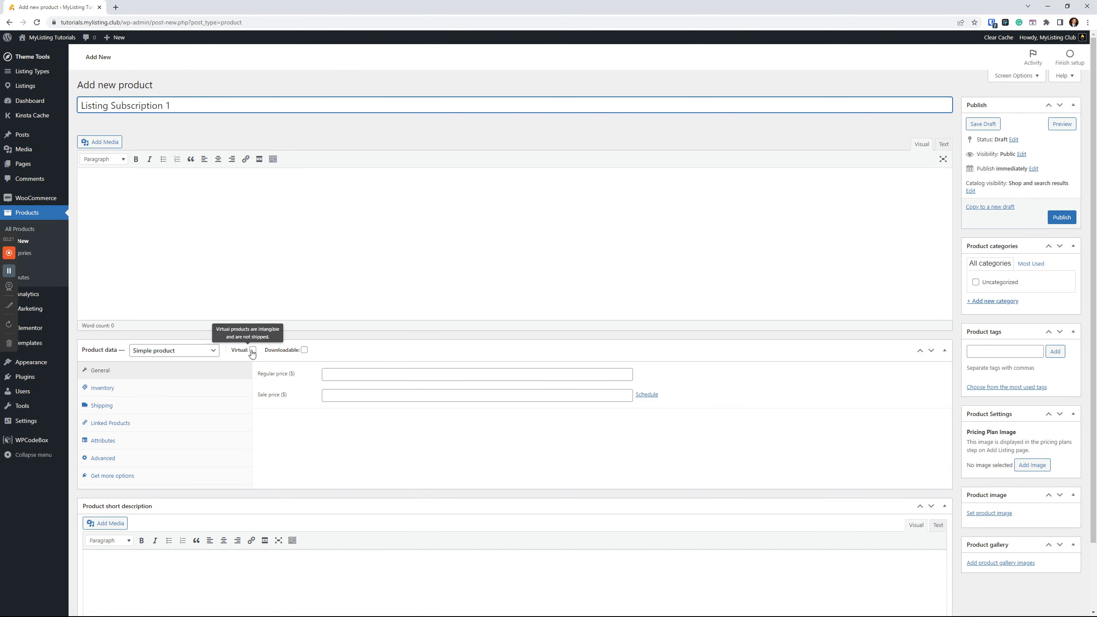
{"action": "left_click", "coordinate": [182, 352]}
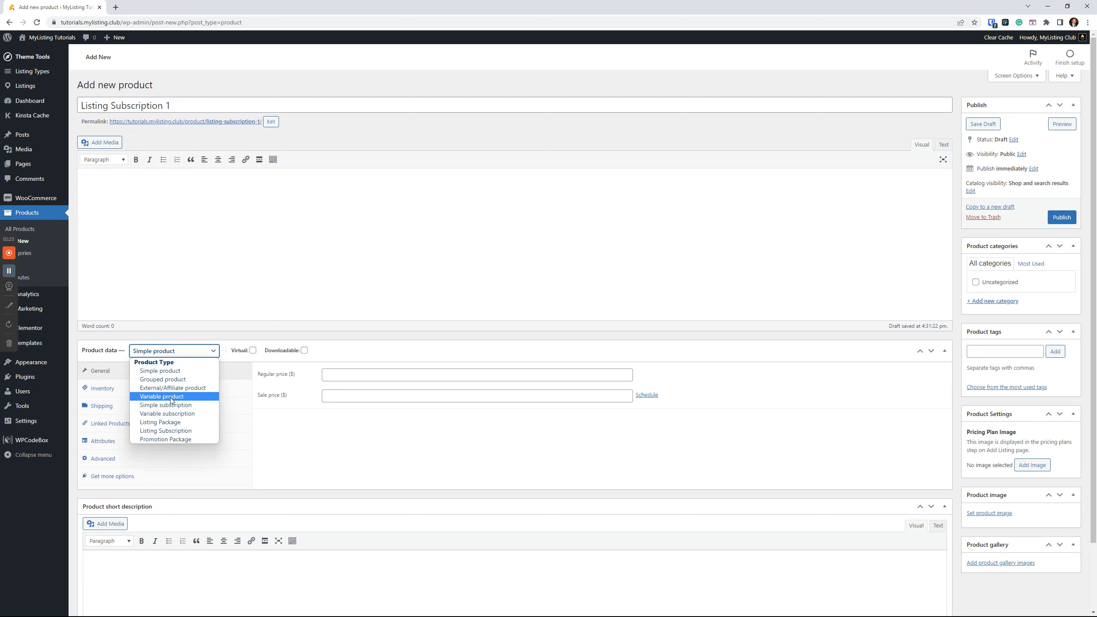
{"action": "left_click", "coordinate": [166, 431]}
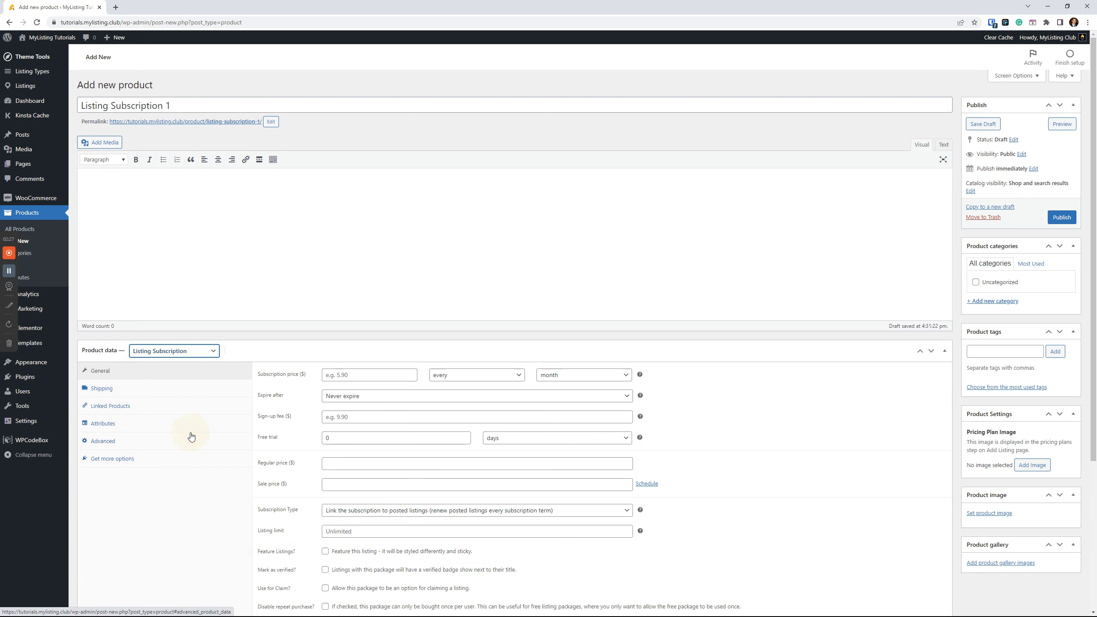
- Set the product's subscription price to $0 and publish the product
{"action": "left_click", "coordinate": [352, 377]}
{"action": "type", "text": "0"}
{"action": "scroll", "coordinate": [374, 387], "scroll_direction": "down", "scroll_amount": 2}
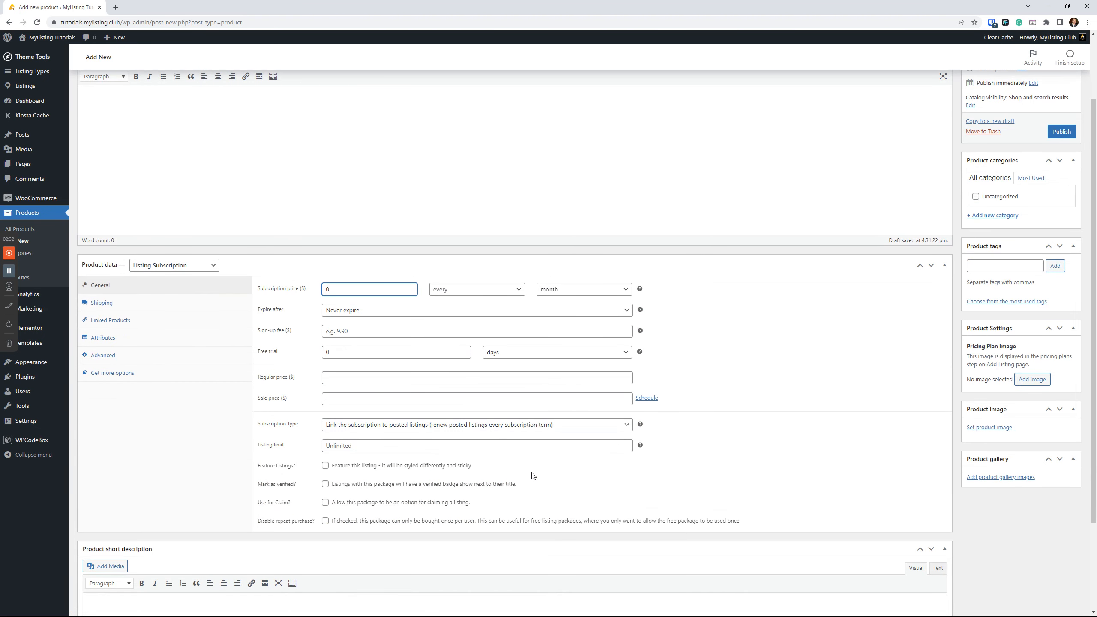
{"action": "scroll", "coordinate": [559, 461], "scroll_direction": "up", "scroll_amount": 2}
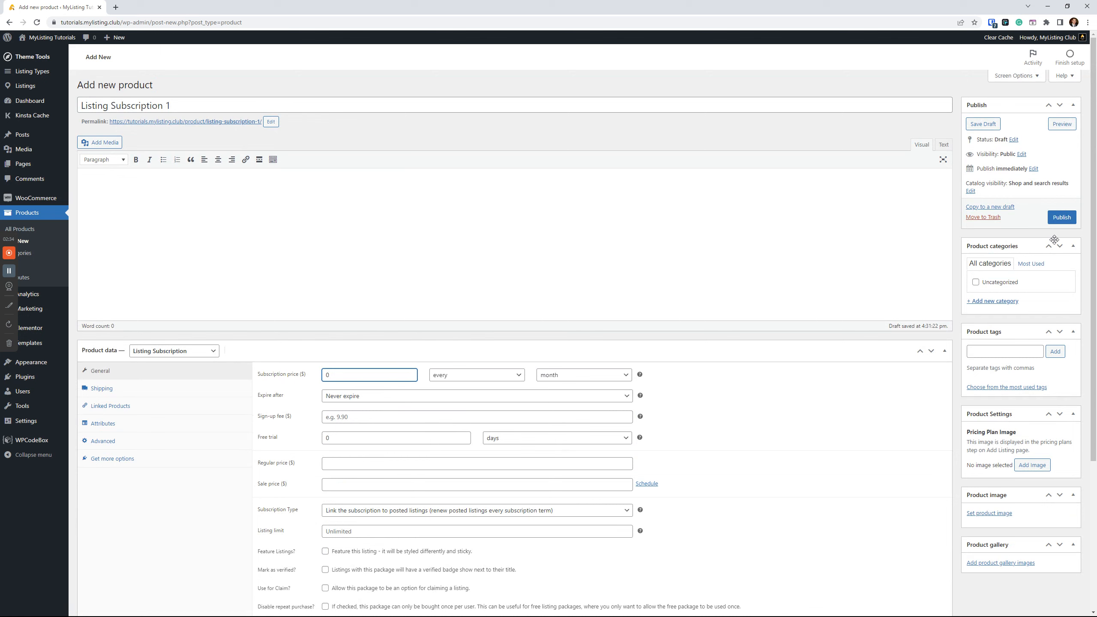
{"action": "left_click", "coordinate": [1066, 216]}
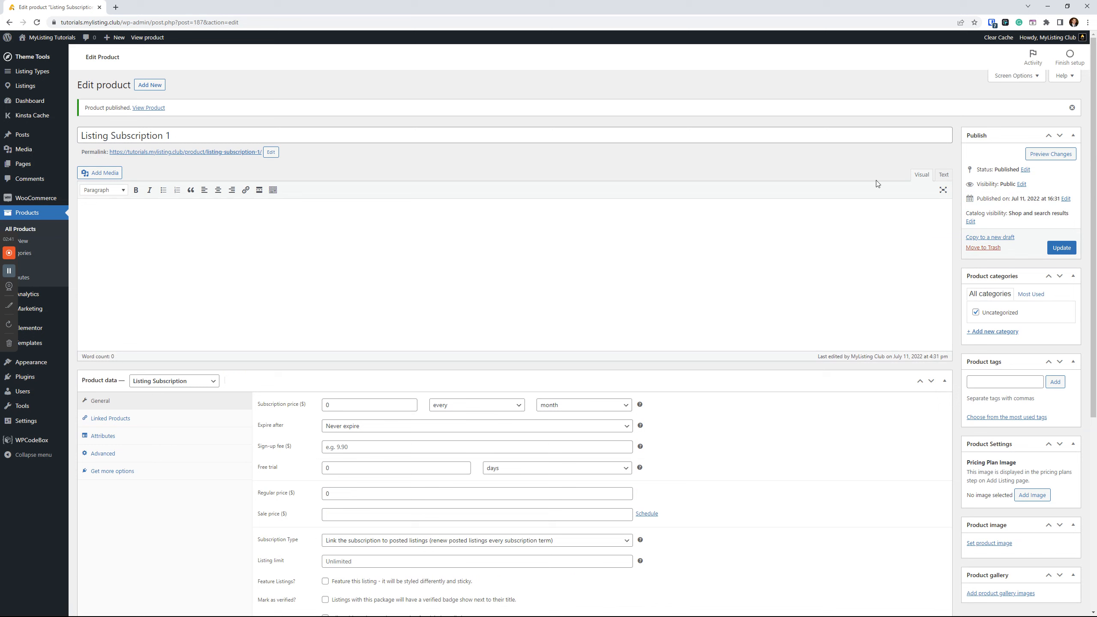
- Start a new WooCommerce order with status Completed and assign it to the customer's account
{"action": "mouse_move", "coordinate": [45, 200]}
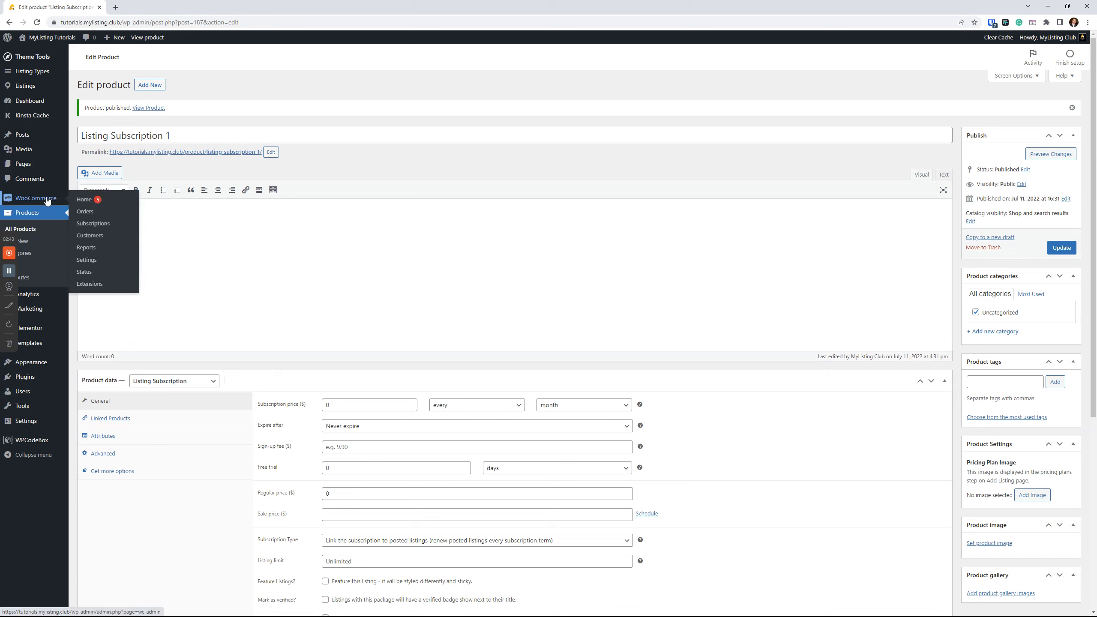
{"action": "left_click", "coordinate": [81, 211]}
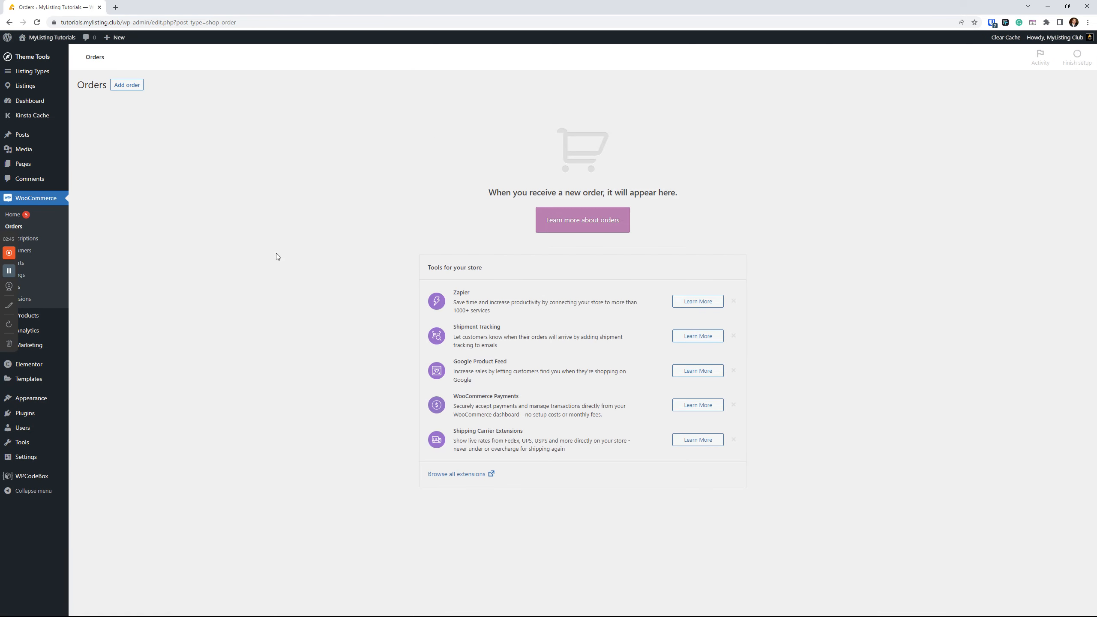
{"action": "left_click", "coordinate": [127, 86]}
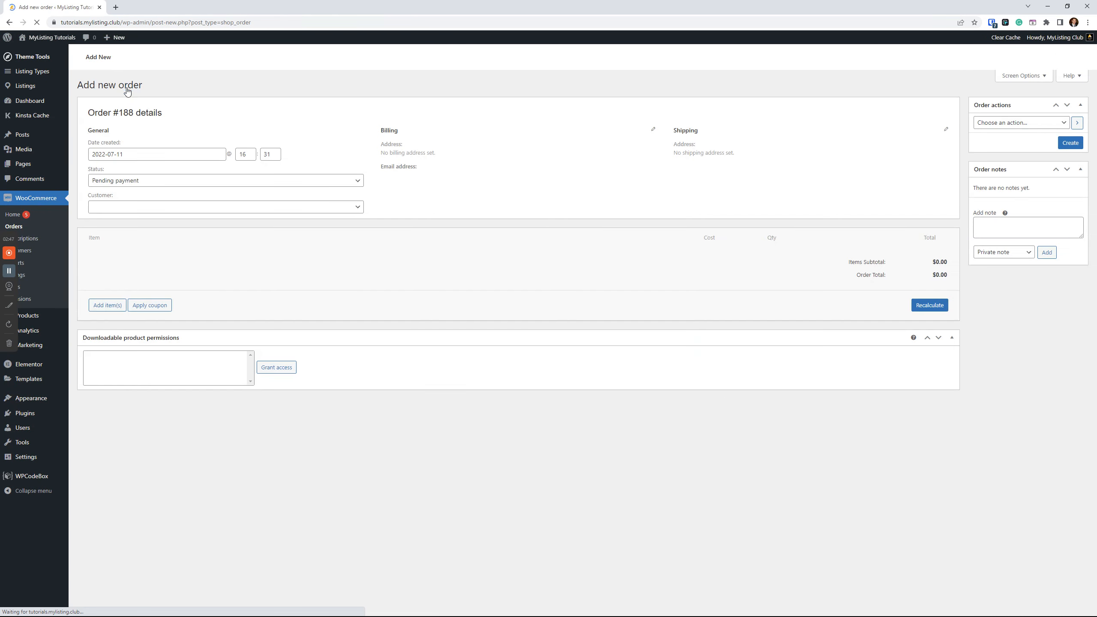
{"action": "left_click", "coordinate": [139, 177]}
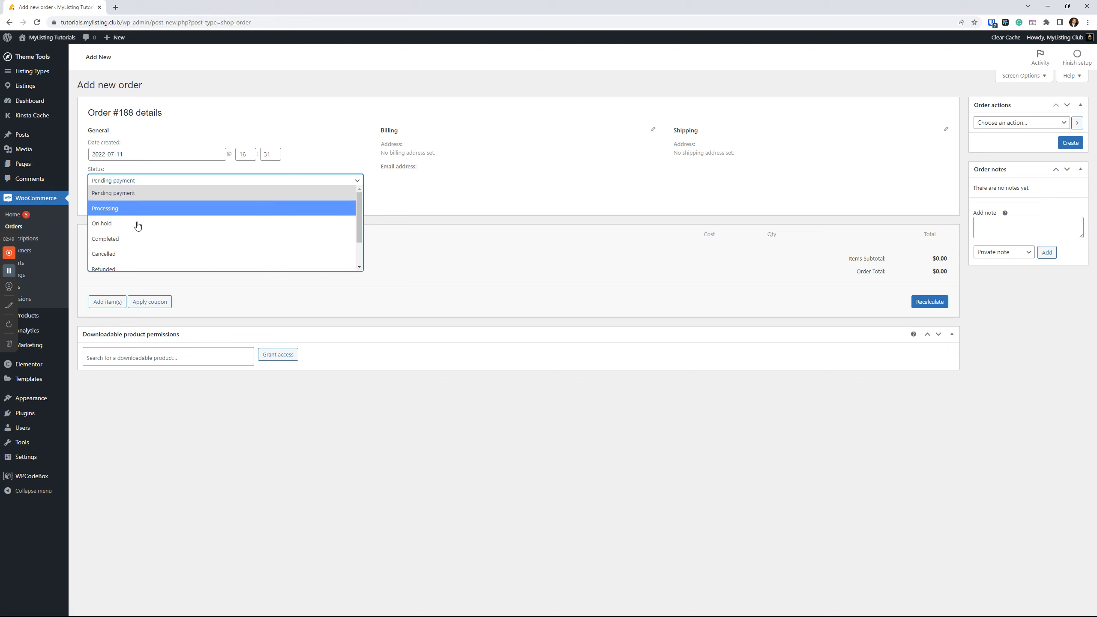
{"action": "left_click", "coordinate": [138, 238]}
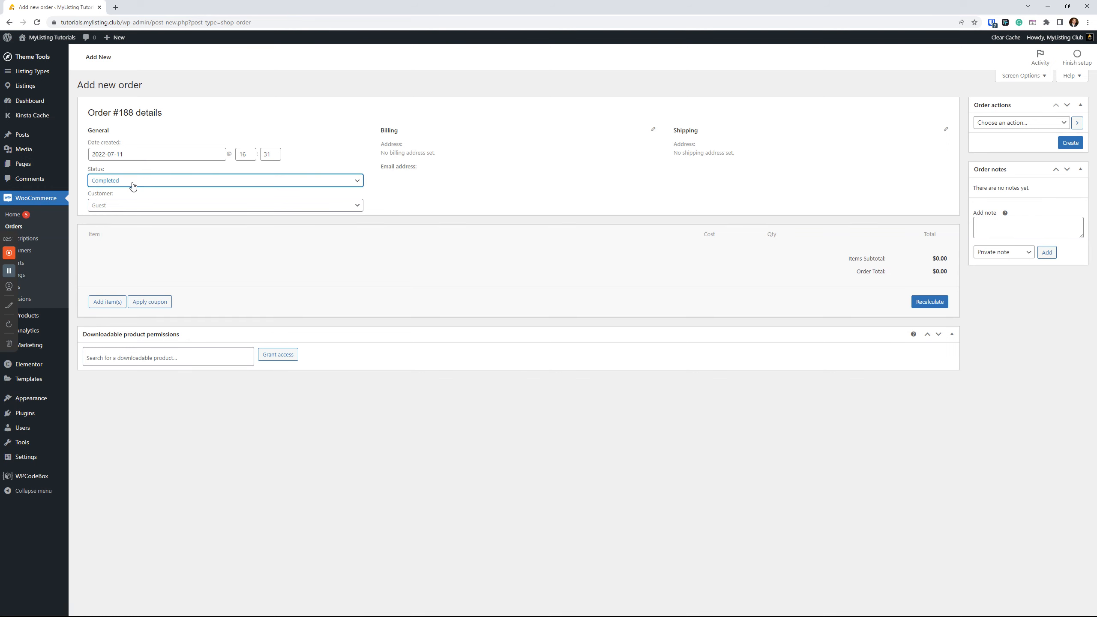
{"action": "left_click", "coordinate": [143, 206]}
{"action": "type", "text": "ryan"}
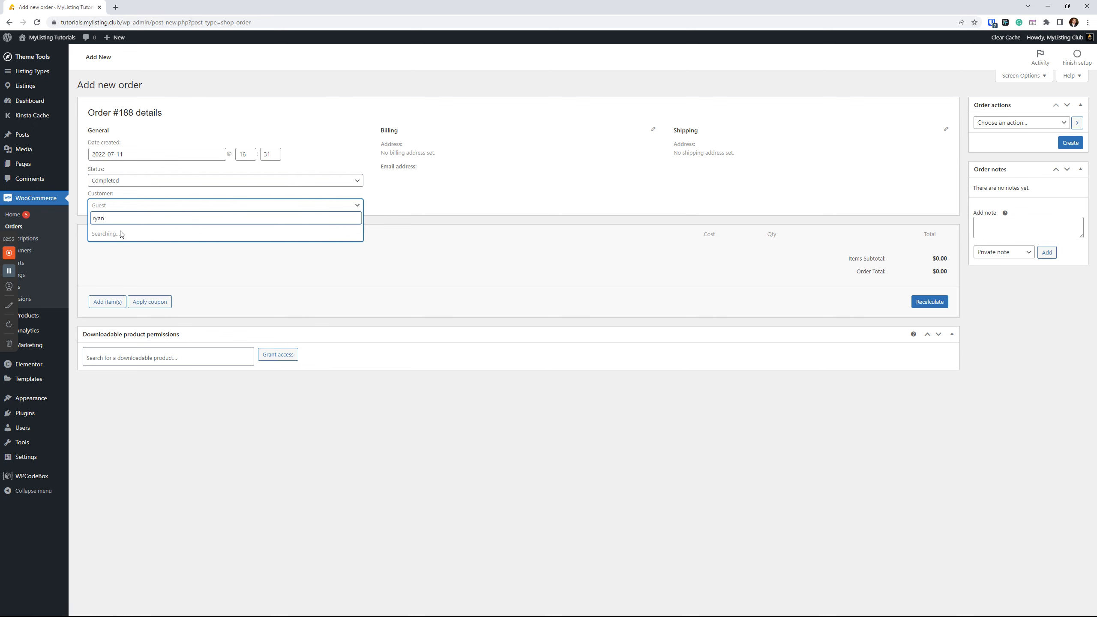
{"action": "left_click", "coordinate": [132, 250]}
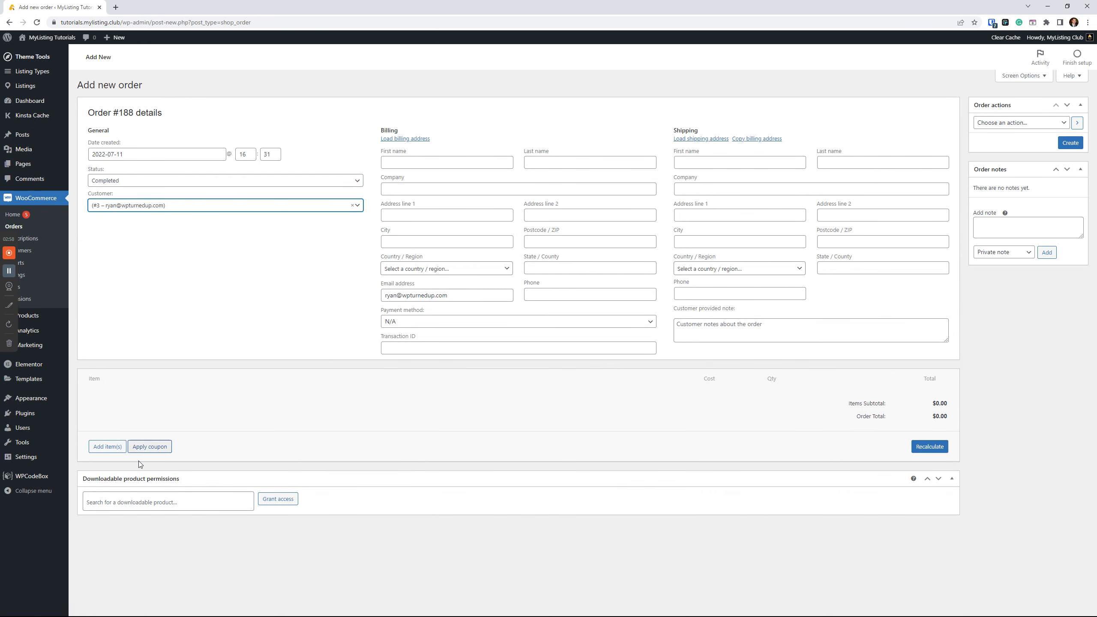
- Add one Listing Subscription 1 product to the order and create the order
{"action": "left_click", "coordinate": [108, 447]}
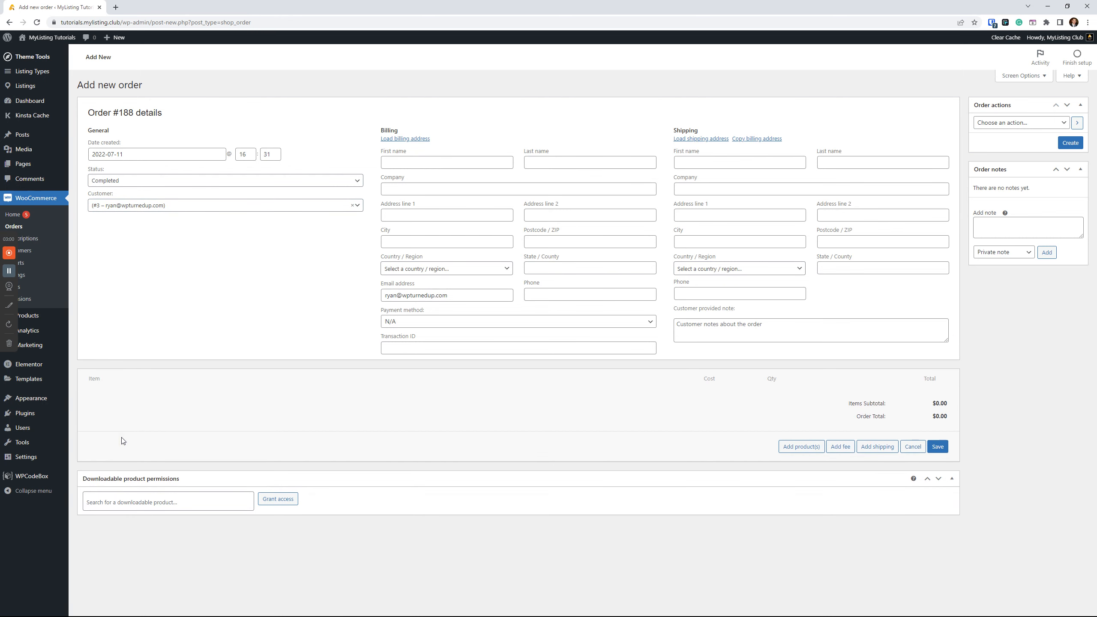
{"action": "left_click", "coordinate": [803, 448]}
{"action": "left_click", "coordinate": [497, 332]}
{"action": "type", "text": "listing"}
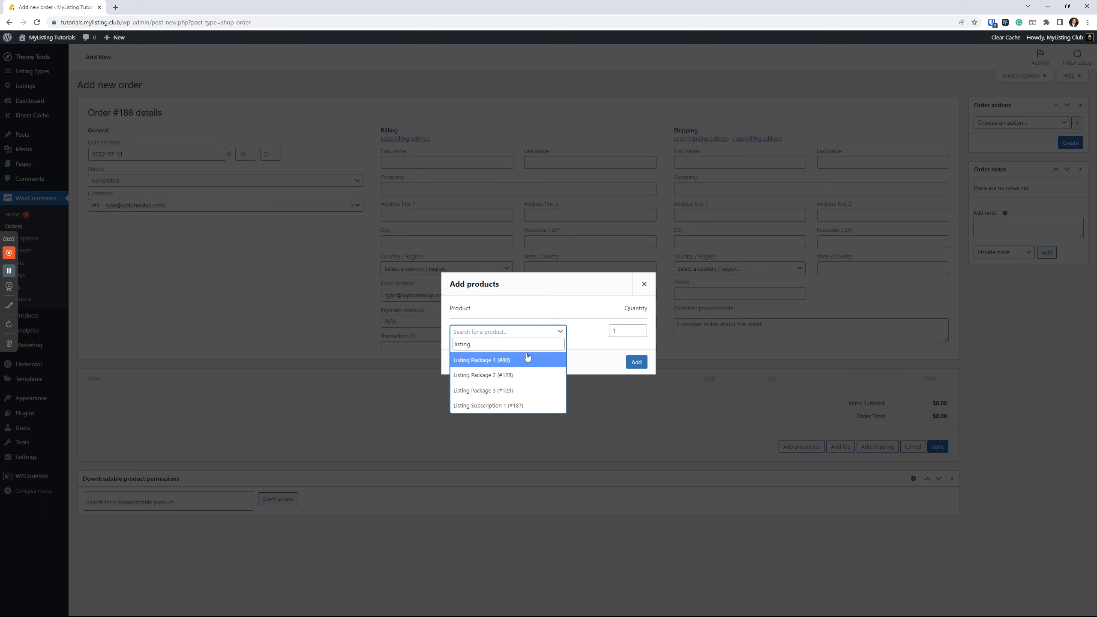
{"action": "left_click", "coordinate": [506, 406]}
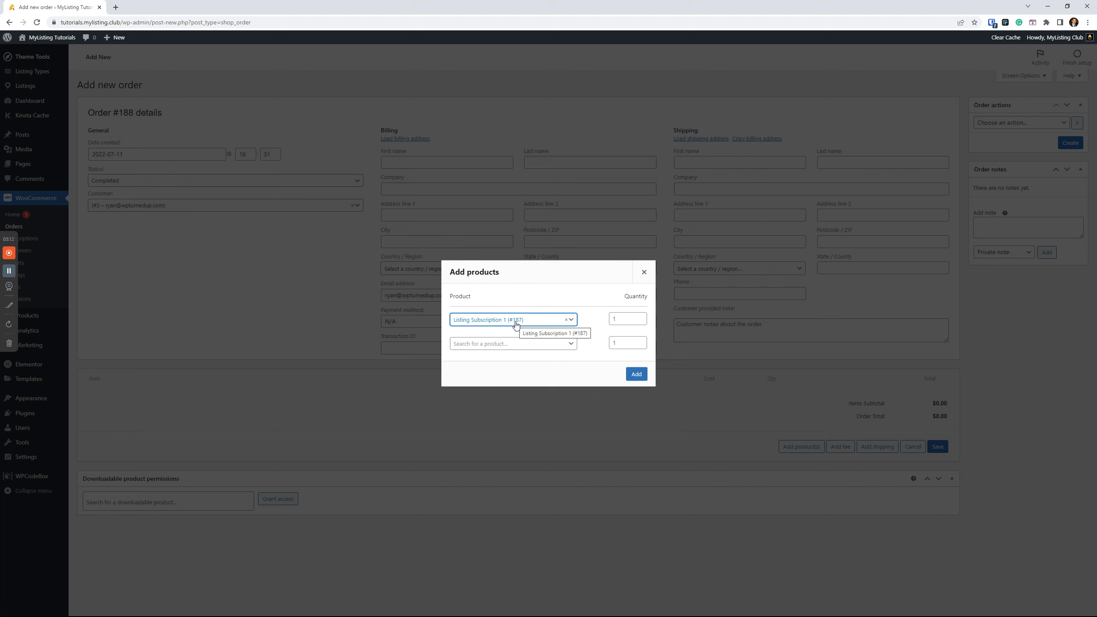
{"action": "left_click", "coordinate": [636, 374]}
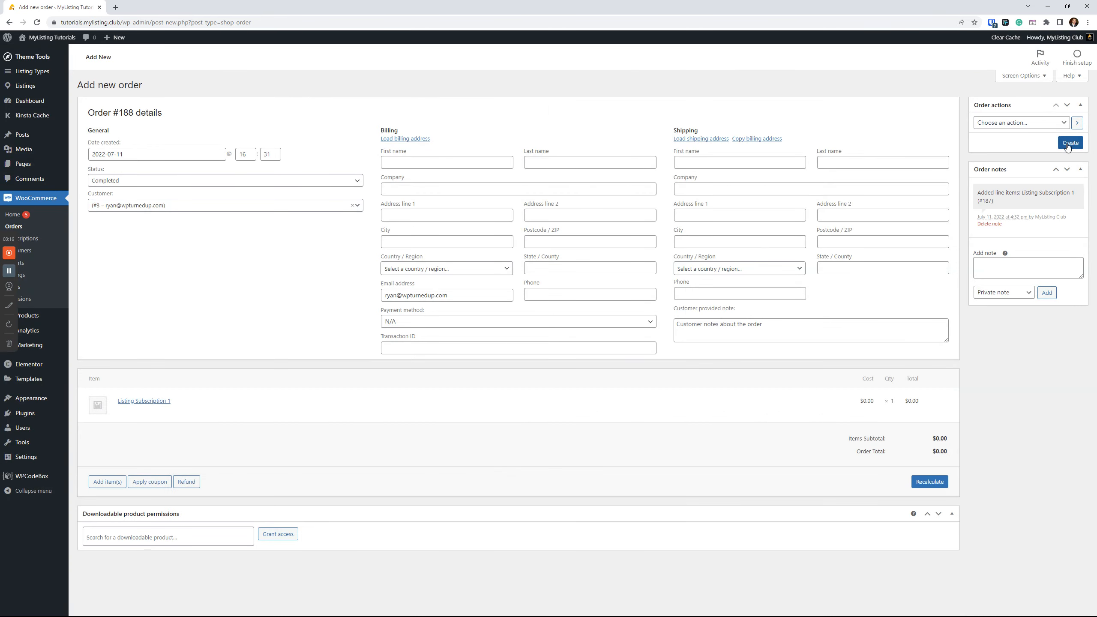
{"action": "left_click", "coordinate": [1071, 144]}
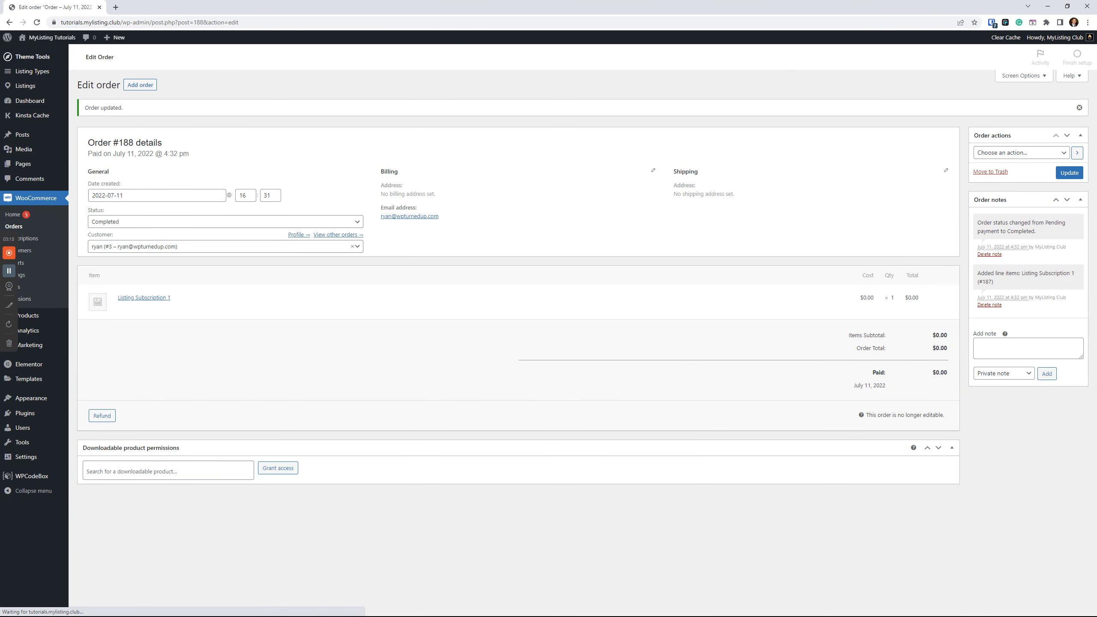
- Switch to the customer's browser window, reload the account, and check its My Listings and Orders pages
{"action": "left_click_drag", "start_coordinate": [642, 616], "coordinate": [641, 197]}
{"action": "double_click", "coordinate": [642, 196]}
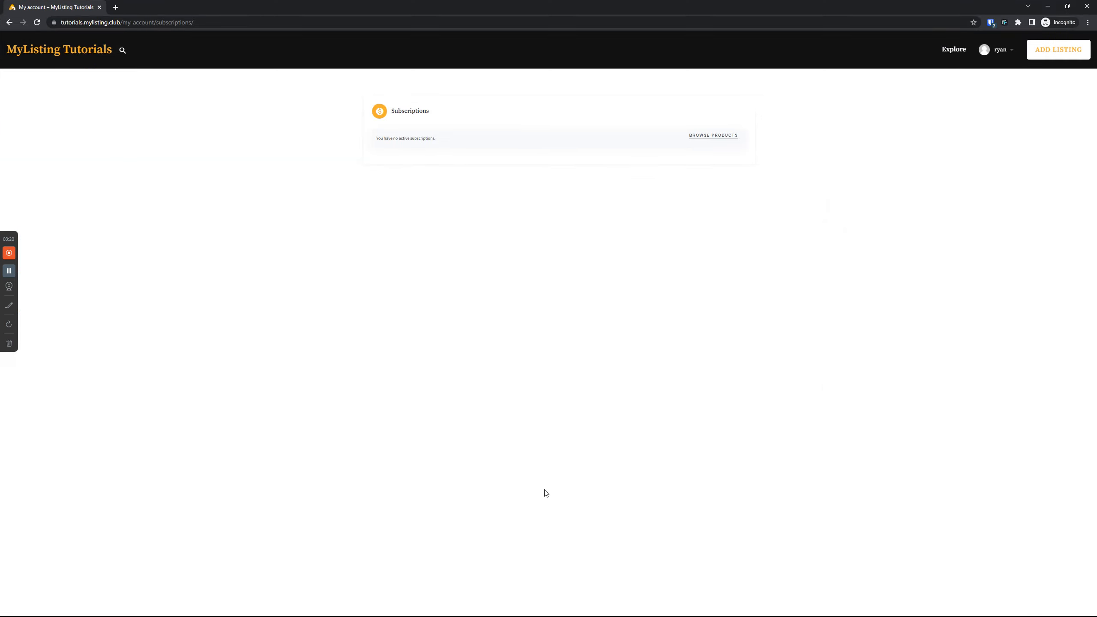
{"action": "left_click", "coordinate": [35, 23]}
{"action": "left_click", "coordinate": [1000, 50]}
{"action": "left_click", "coordinate": [956, 91]}
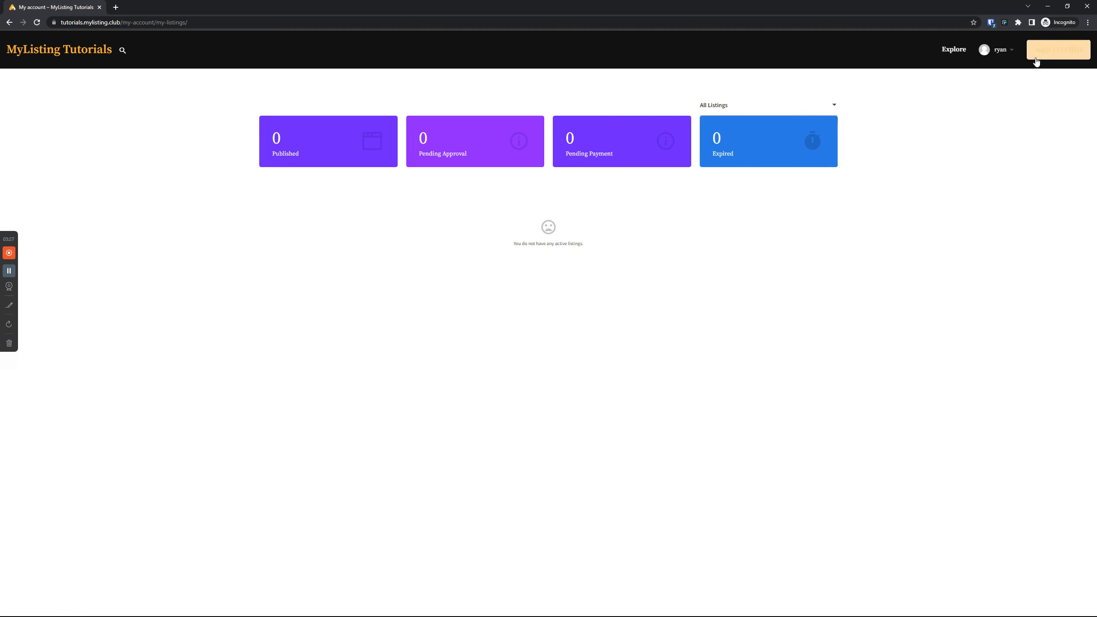
{"action": "mouse_move", "coordinate": [1011, 57]}
{"action": "left_click", "coordinate": [948, 152]}
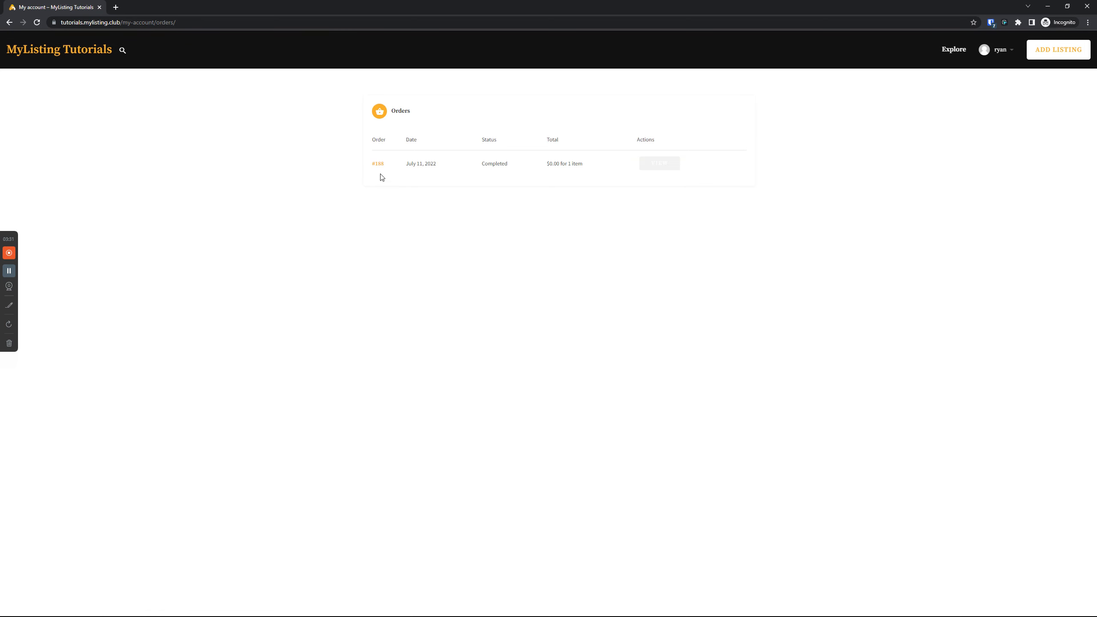
{"action": "left_click_drag", "start_coordinate": [37, 7], "coordinate": [0, 8]}
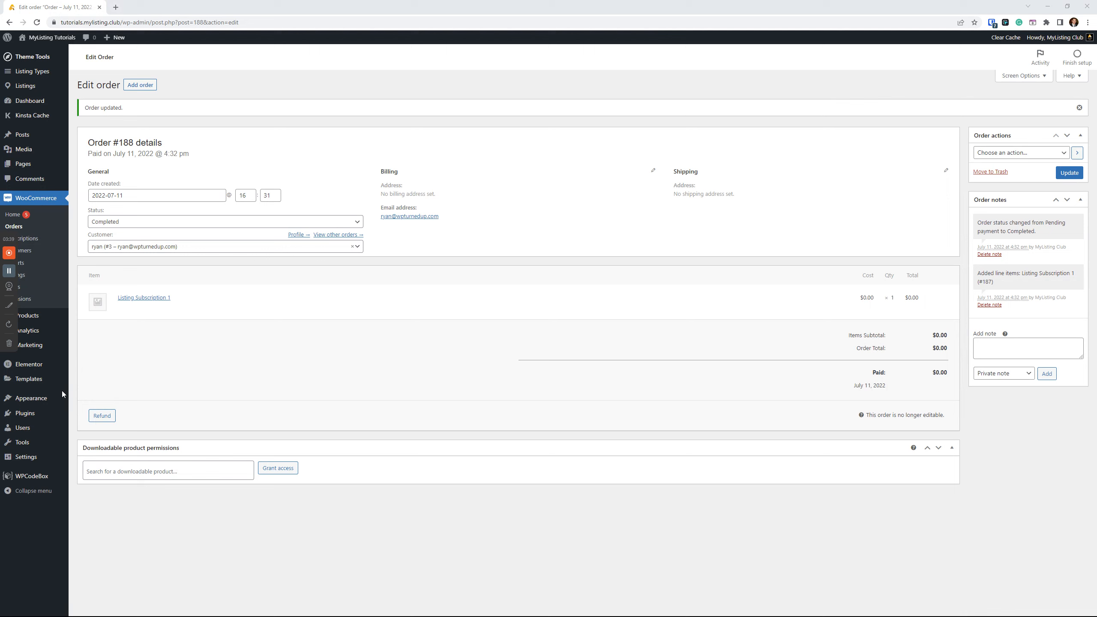
- Start a new paid listing package and set its user to the customer's account
{"action": "mouse_move", "coordinate": [19, 429]}
{"action": "left_click", "coordinate": [114, 467]}
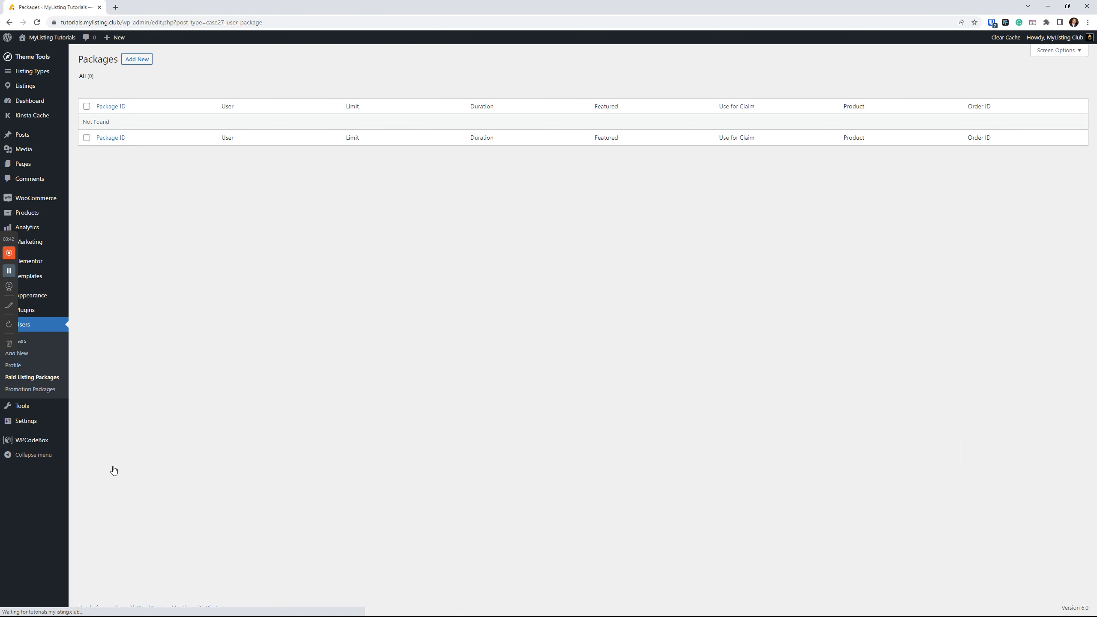
{"action": "left_click", "coordinate": [144, 60]}
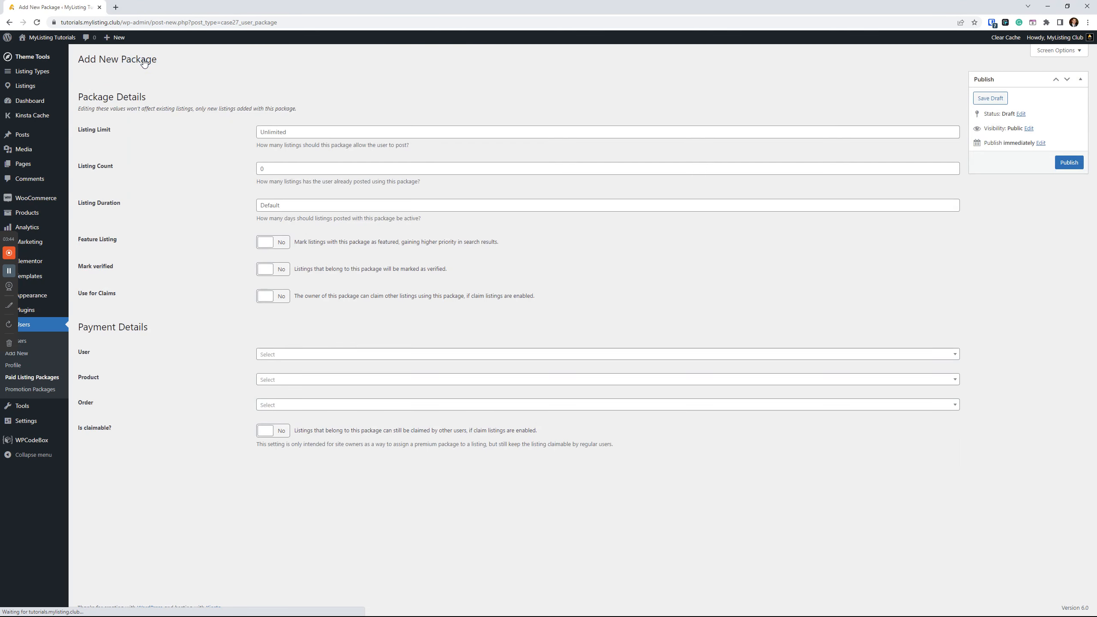
{"action": "left_click_drag", "start_coordinate": [182, 331], "coordinate": [71, 328]}
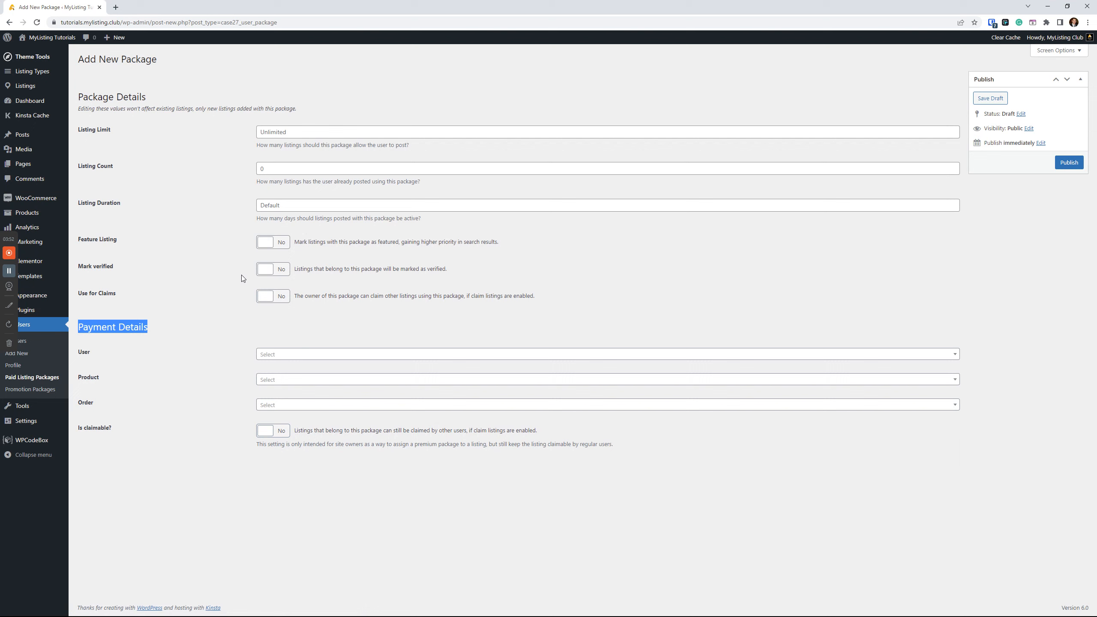
{"action": "left_click", "coordinate": [304, 354]}
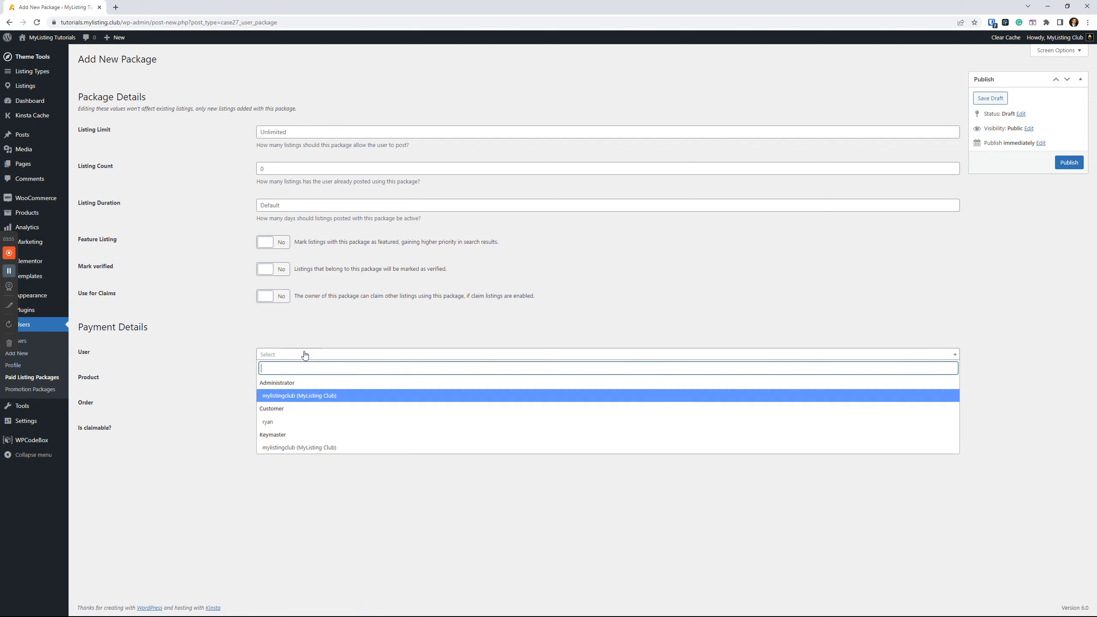
{"action": "left_click", "coordinate": [338, 423]}
- Set the package's product to Listing Subscription 1 and its order to the customer's completed order, and publish the package
{"action": "left_click", "coordinate": [284, 382]}
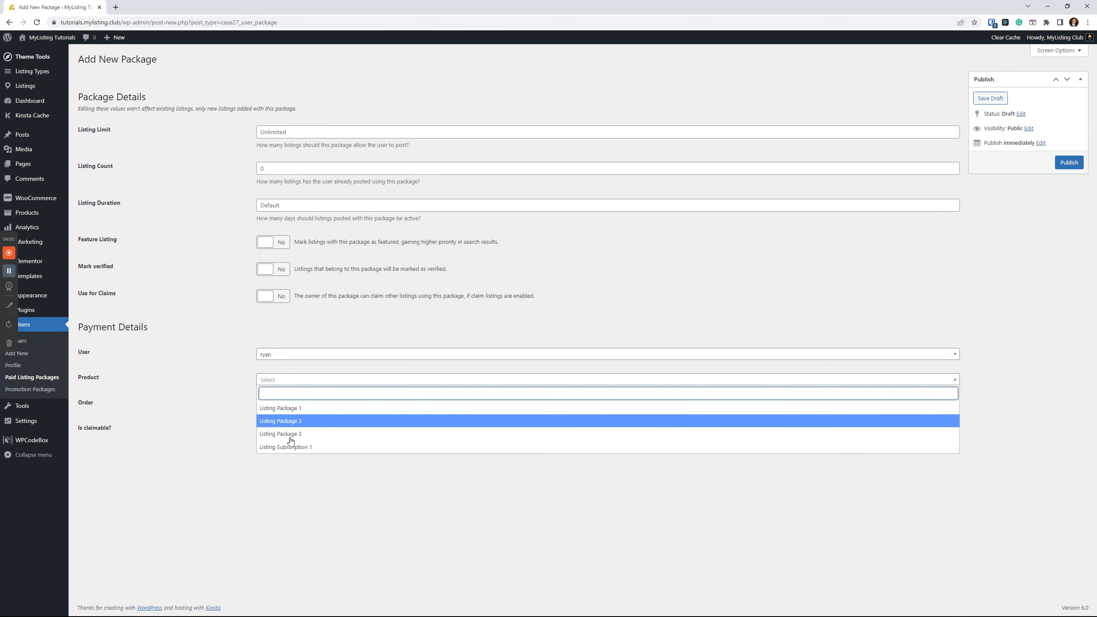
{"action": "left_click", "coordinate": [308, 447]}
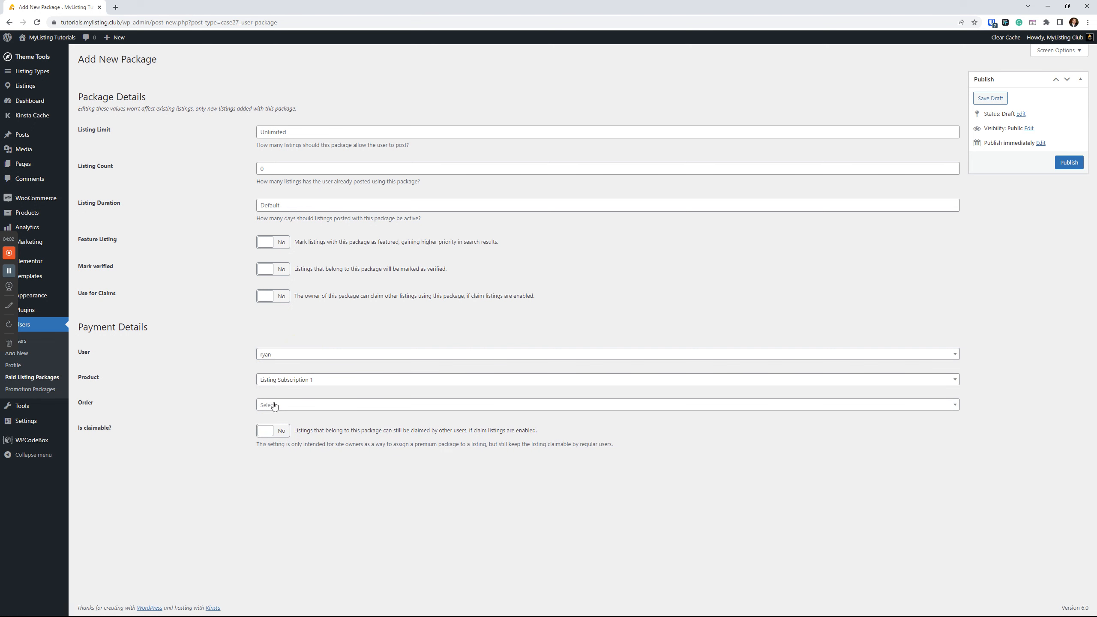
{"action": "left_click", "coordinate": [333, 381]}
{"action": "left_click", "coordinate": [332, 382]}
{"action": "left_click", "coordinate": [315, 403]}
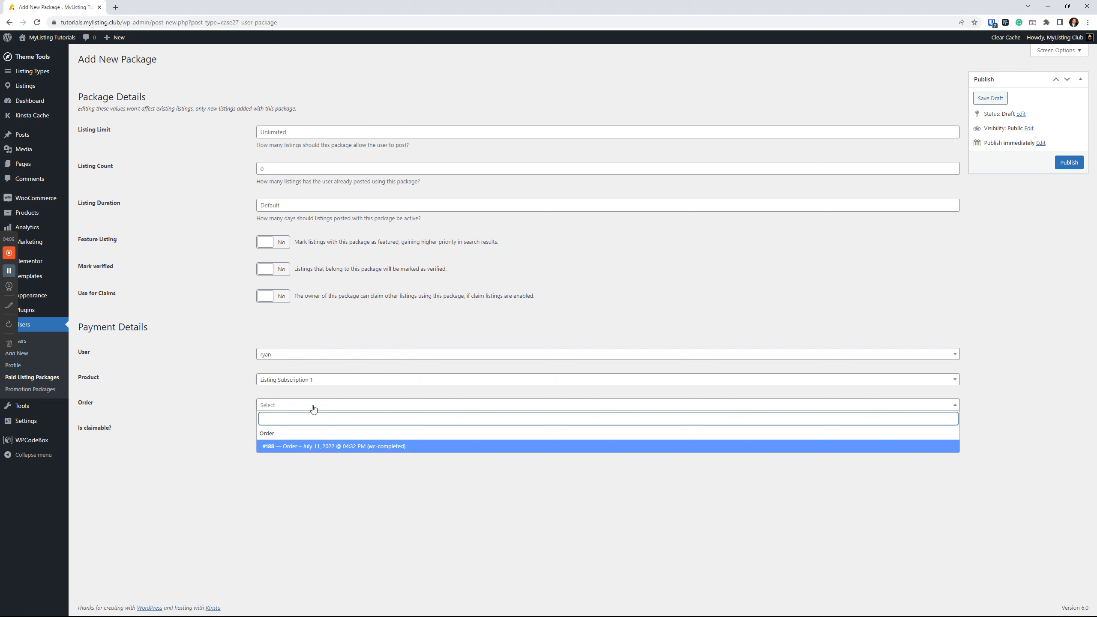
{"action": "left_click", "coordinate": [329, 447]}
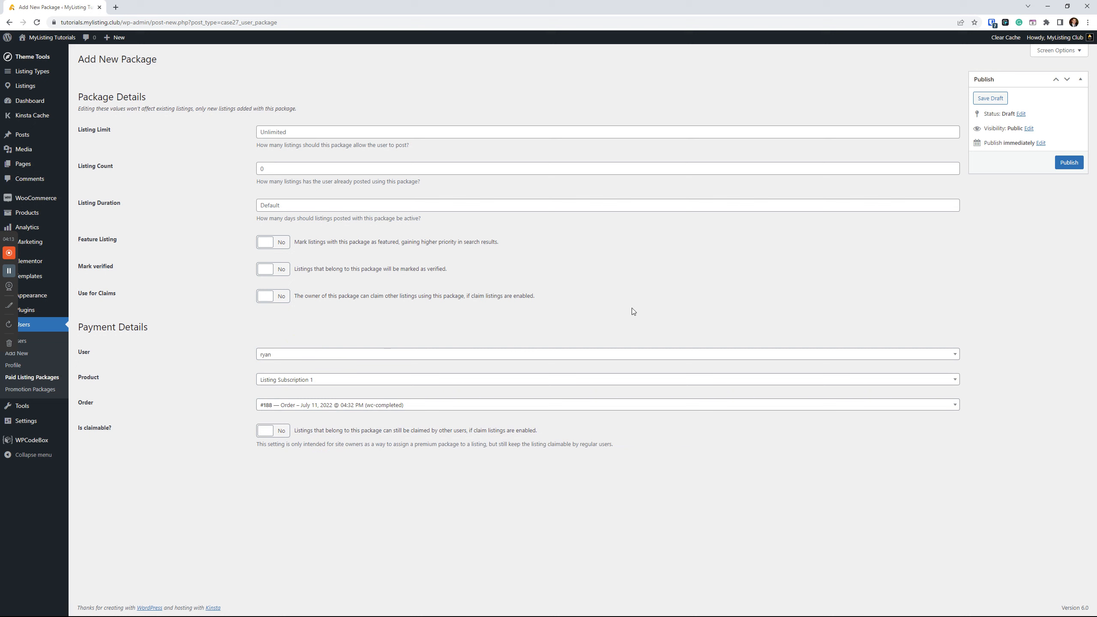
{"action": "double_click", "coordinate": [133, 326]}
{"action": "triple_click", "coordinate": [141, 95]}
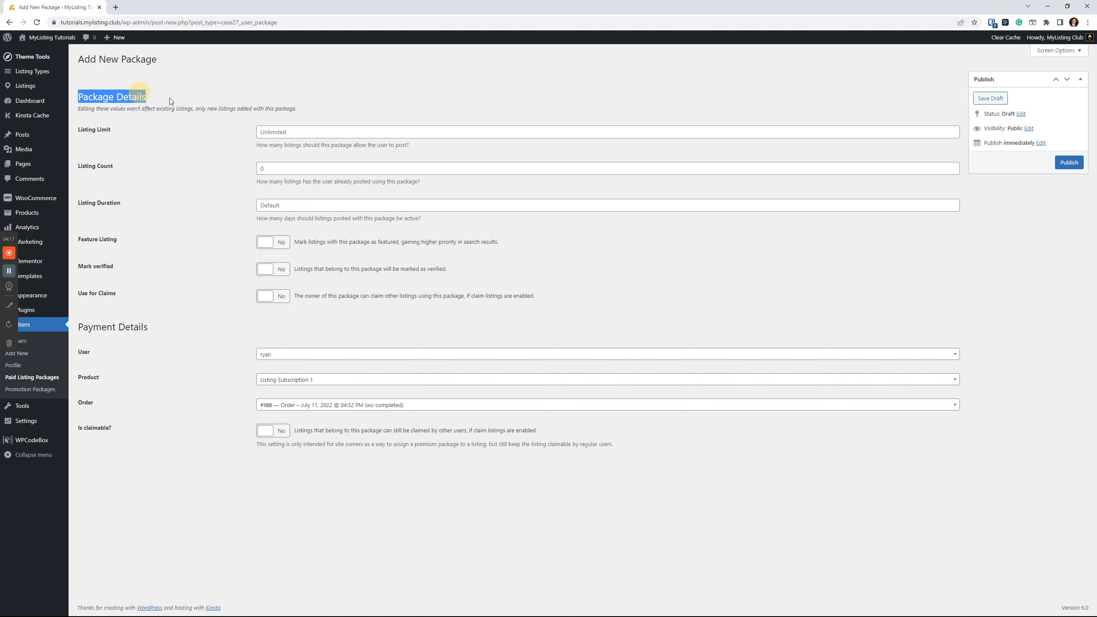
{"action": "left_click", "coordinate": [1073, 163]}
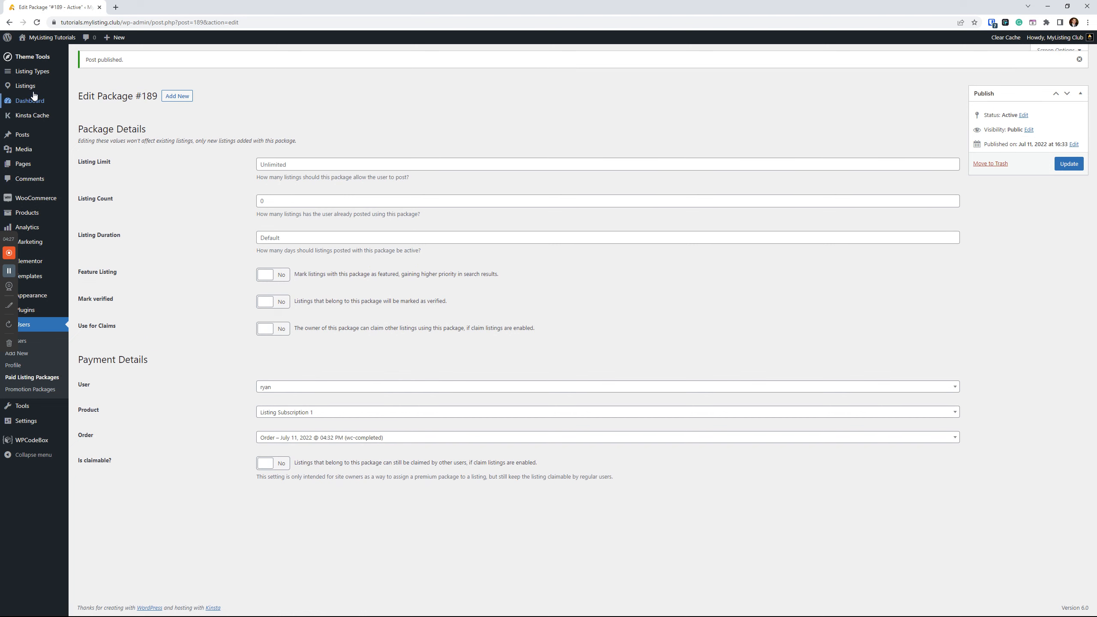
- Open all listings in a new browser tab and add a Business listing titled with the customer's first name plus "Listing"
{"action": "mouse_move", "coordinate": [30, 89]}
{"action": "right_click", "coordinate": [89, 100]}
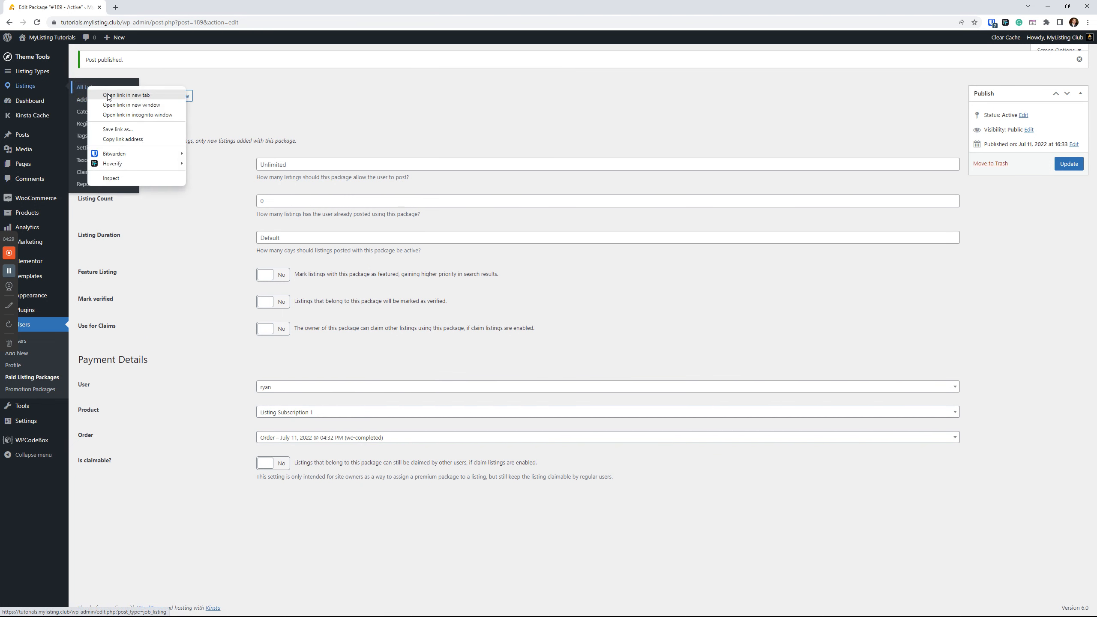
{"action": "left_click", "coordinate": [113, 106]}
{"action": "left_click", "coordinate": [129, 7]}
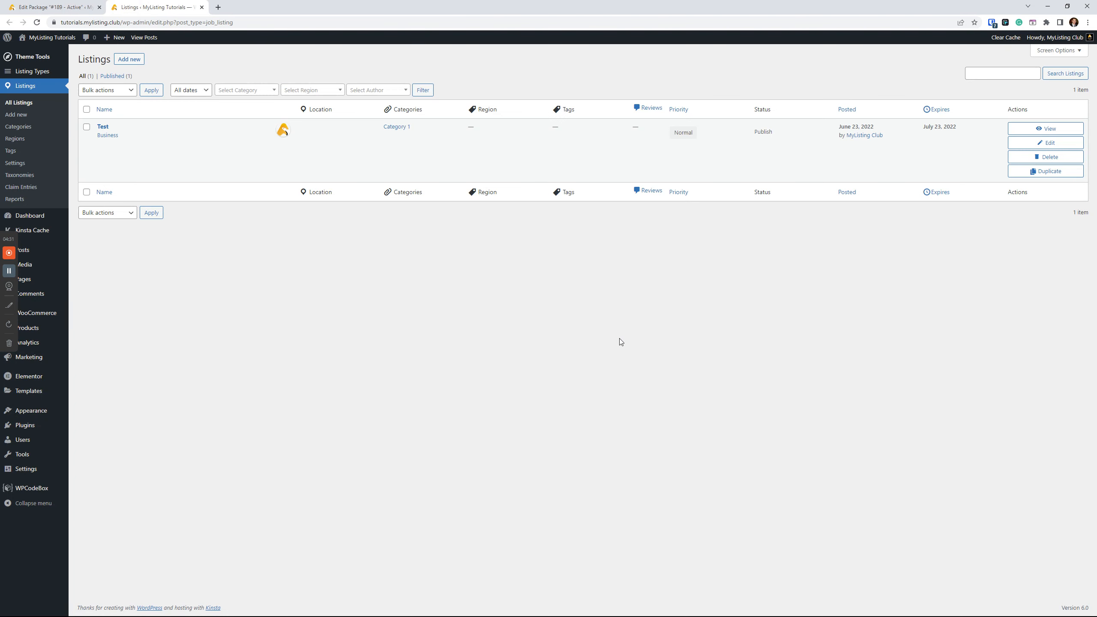
{"action": "left_click", "coordinate": [133, 61]}
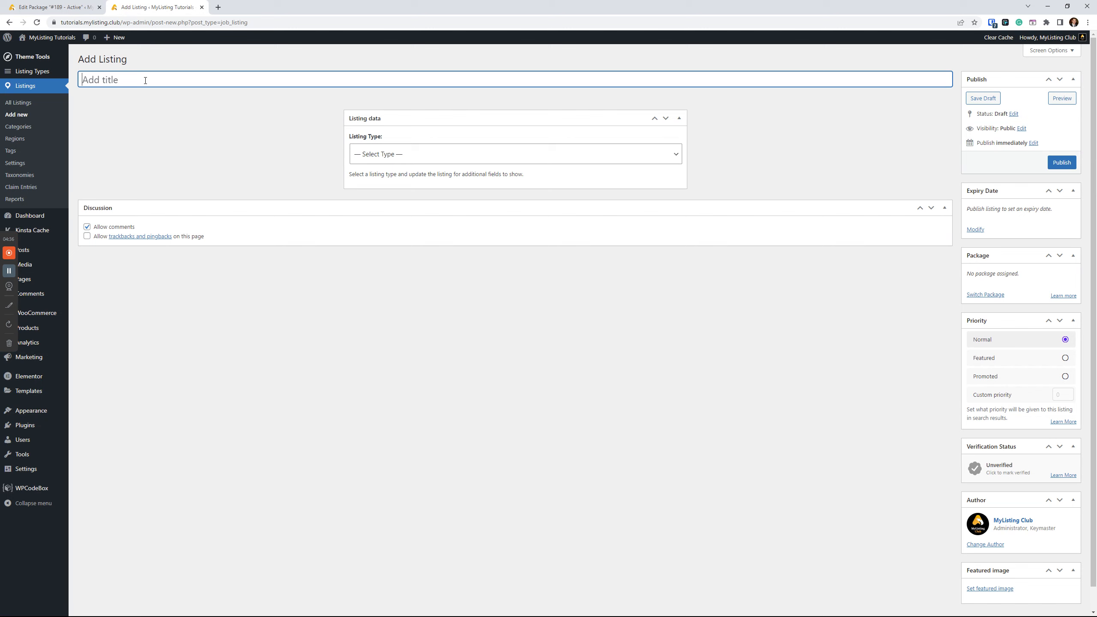
{"action": "type", "text": "Ryan's Listing"}
{"action": "left_click", "coordinate": [422, 154]}
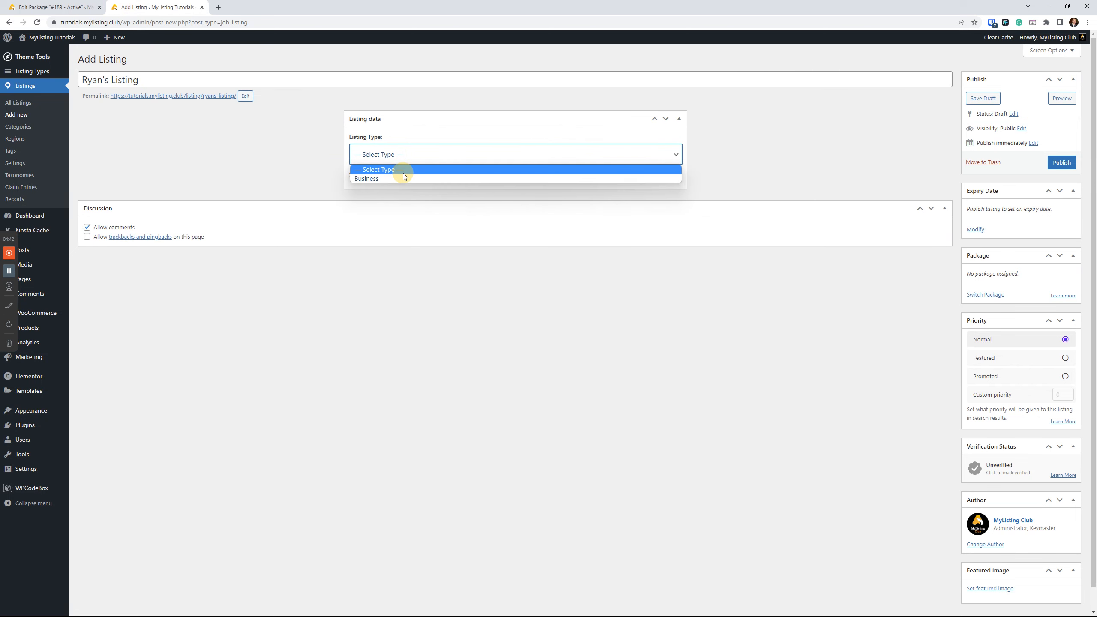
{"action": "left_click", "coordinate": [401, 178]}
{"action": "left_click", "coordinate": [591, 73]}
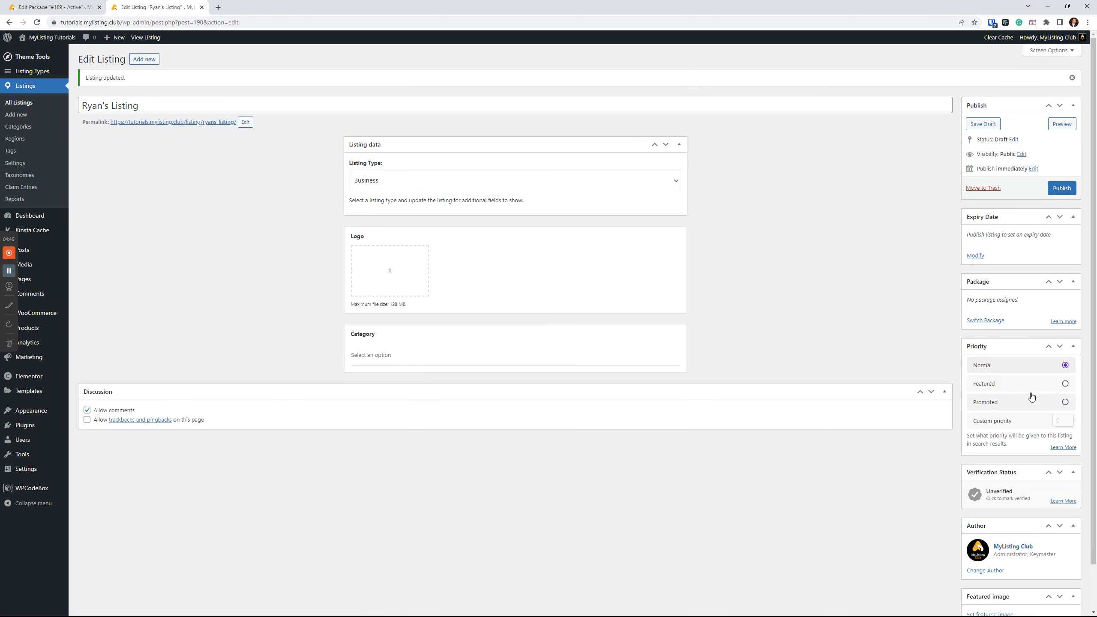
- Change the new listing's author to the customer's account
{"action": "scroll", "coordinate": [998, 579], "scroll_direction": "down", "scroll_amount": 1}
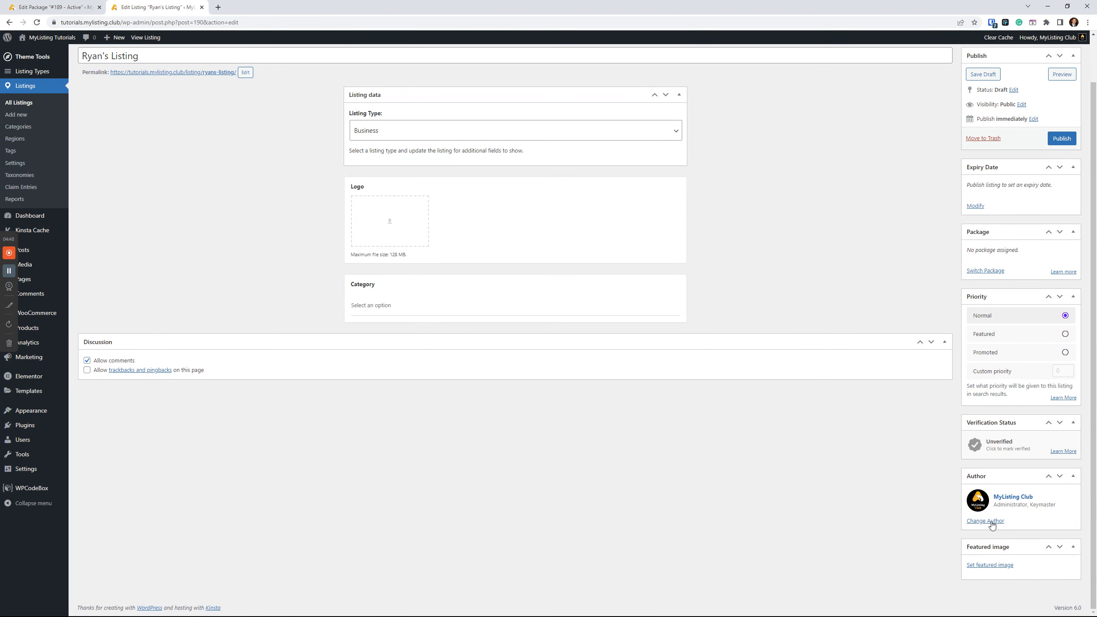
{"action": "left_click", "coordinate": [990, 521]}
{"action": "left_click", "coordinate": [995, 536]}
{"action": "left_click", "coordinate": [995, 549]}
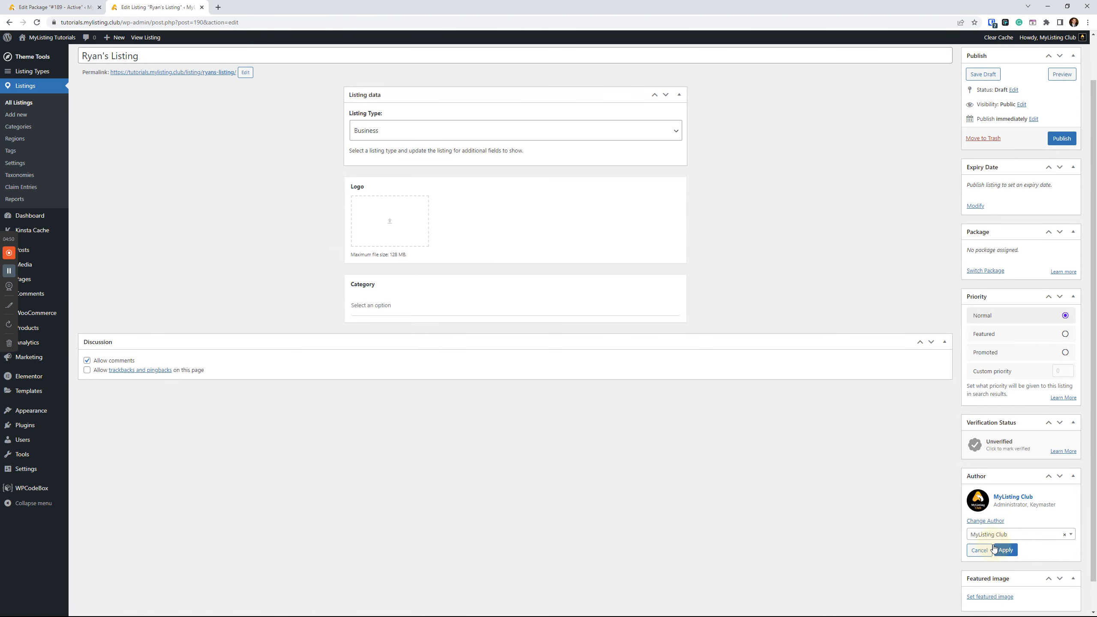
{"action": "left_click", "coordinate": [993, 535]}
{"action": "left_click", "coordinate": [991, 561]}
{"action": "left_click", "coordinate": [1009, 551]}
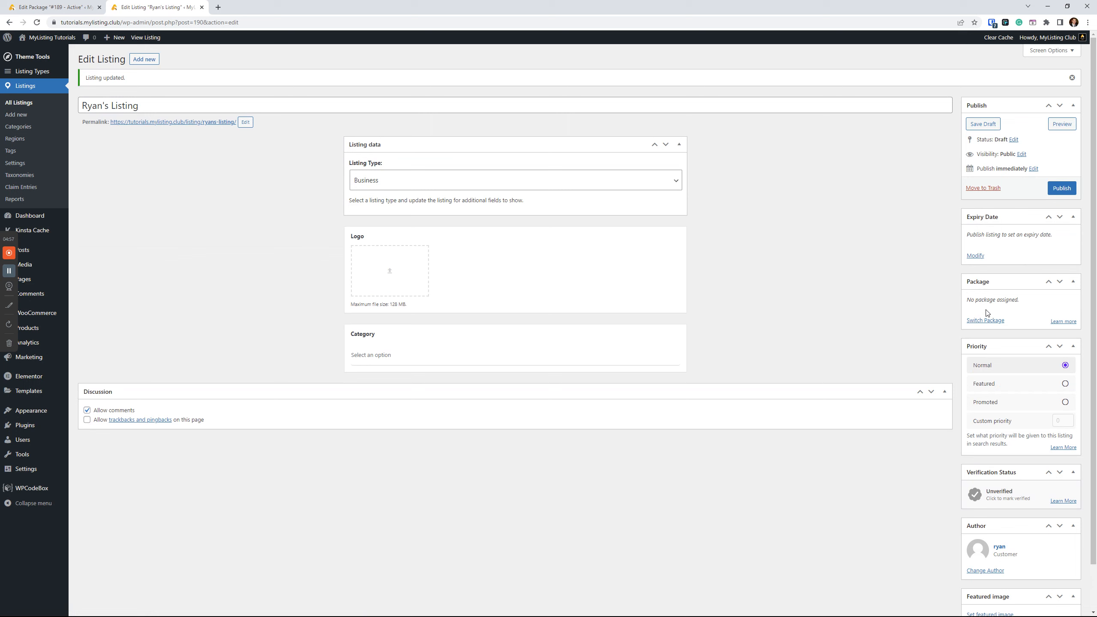
- Assign the customer's paid listing package to the listing and update the listing
{"action": "left_click", "coordinate": [988, 323]}
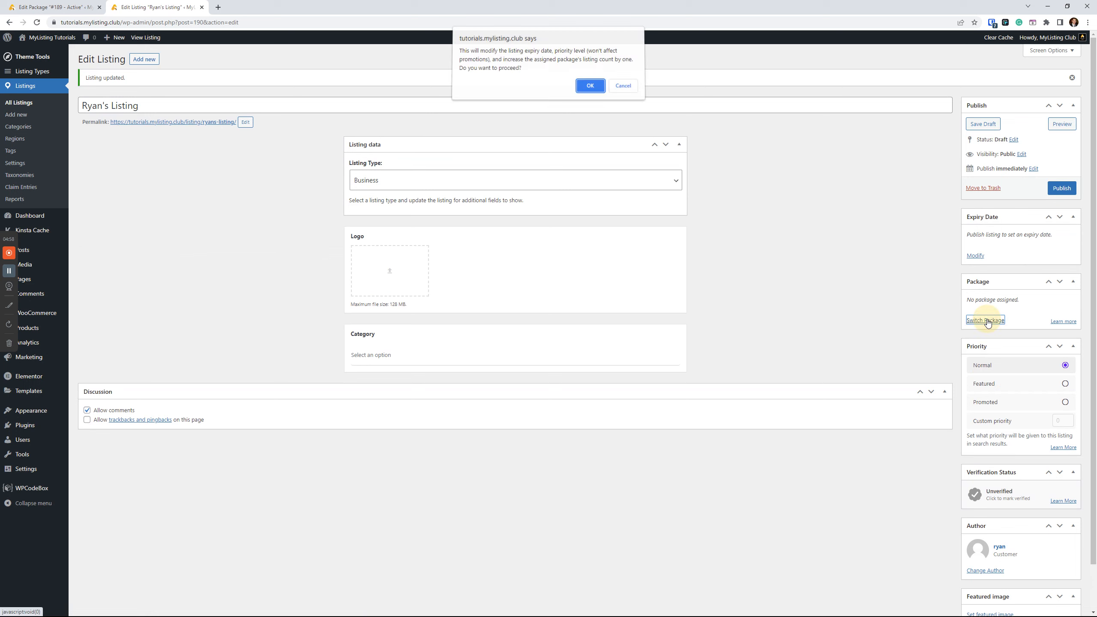
{"action": "left_click", "coordinate": [590, 82]}
{"action": "left_click", "coordinate": [1020, 333]}
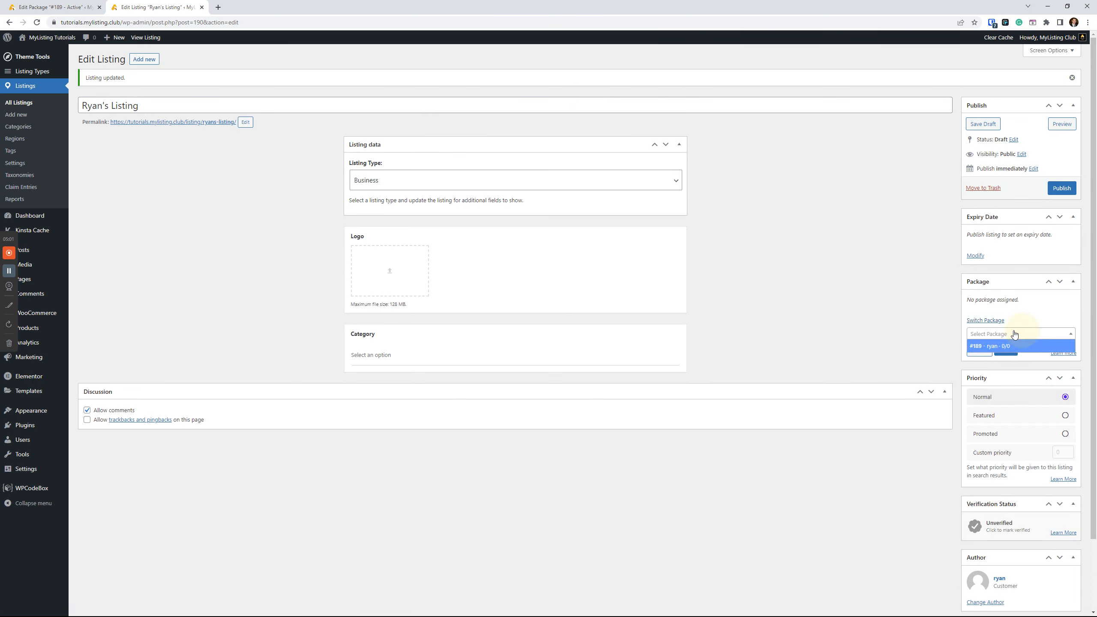
{"action": "left_click", "coordinate": [988, 347]}
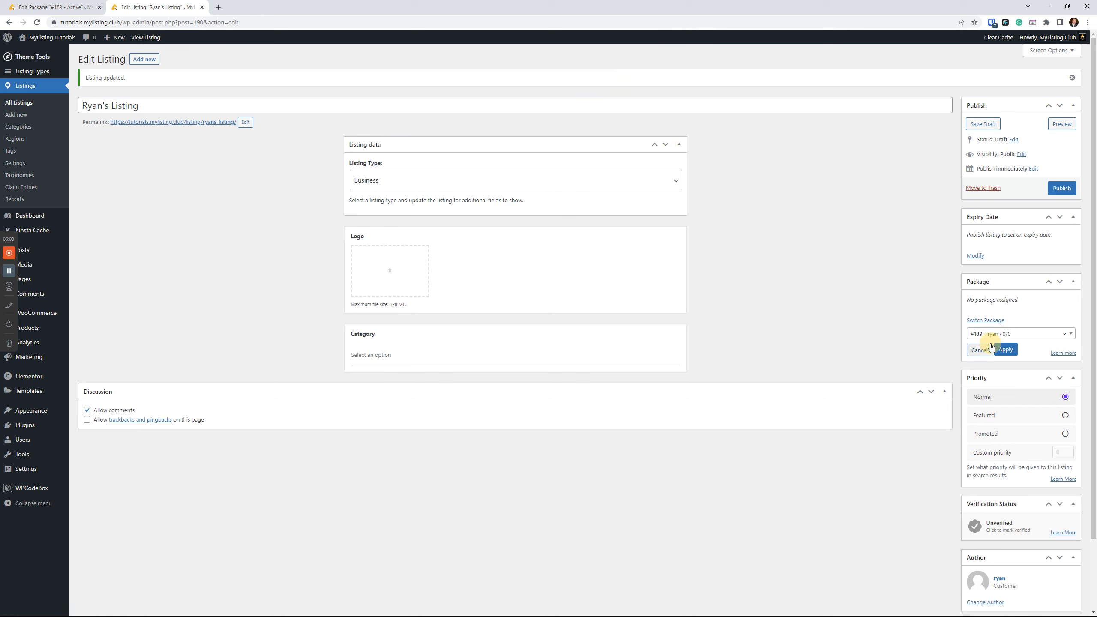
{"action": "left_click", "coordinate": [1013, 350]}
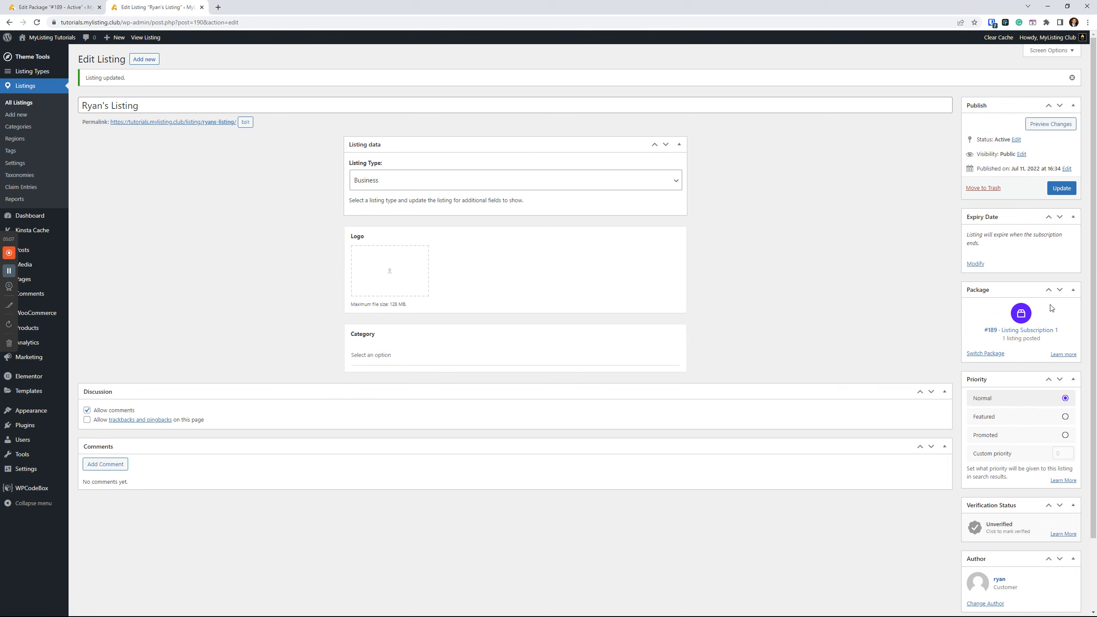
{"action": "left_click", "coordinate": [1061, 188]}
- Switch to the customer's browser window and check the package shown for the listing under My Listings
{"action": "left_click_drag", "start_coordinate": [1096, 302], "coordinate": [566, 176]}
{"action": "double_click", "coordinate": [620, 177]}
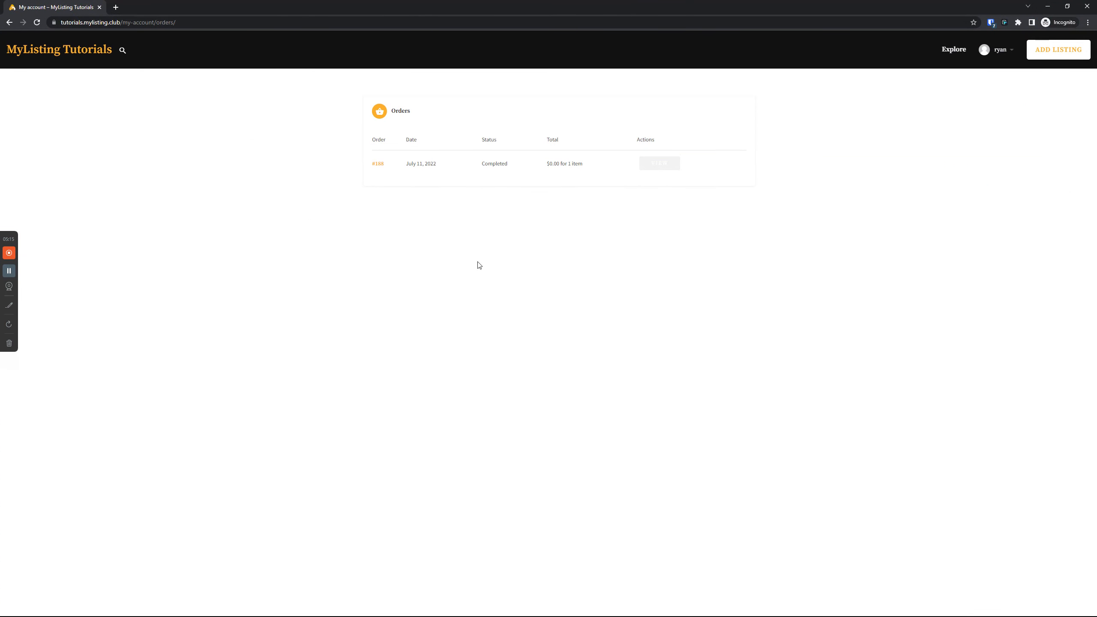
{"action": "left_click", "coordinate": [476, 319]}
{"action": "mouse_move", "coordinate": [1006, 49]}
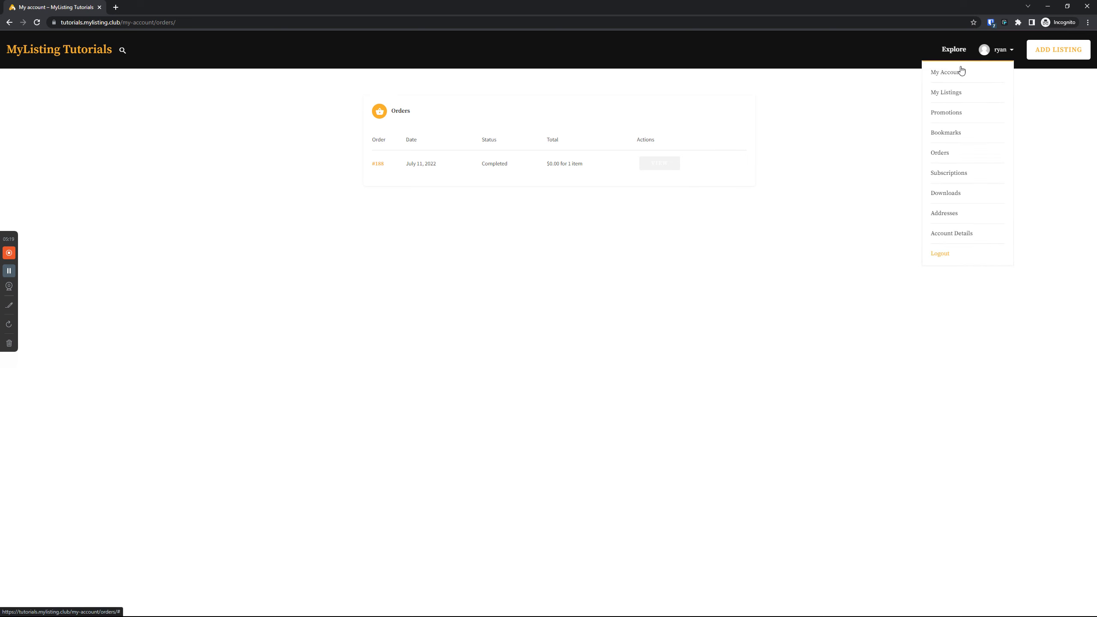
{"action": "left_click", "coordinate": [952, 92]}
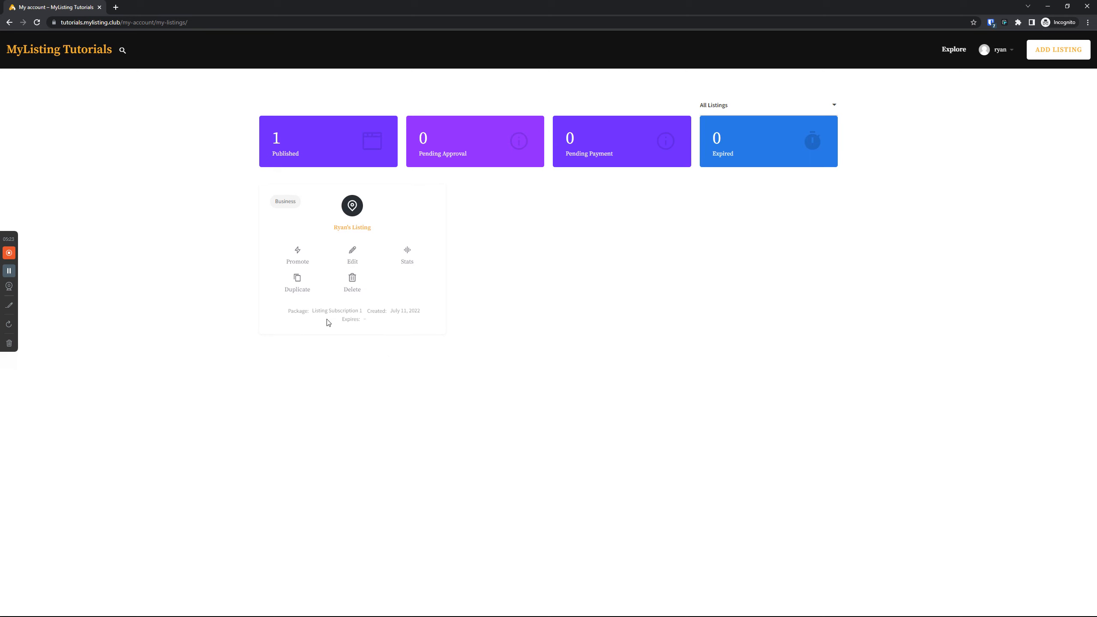
{"action": "left_click_drag", "start_coordinate": [362, 310], "coordinate": [312, 311]}
- Check the customer's Subscriptions page and reload it
{"action": "left_click", "coordinate": [1001, 50]}
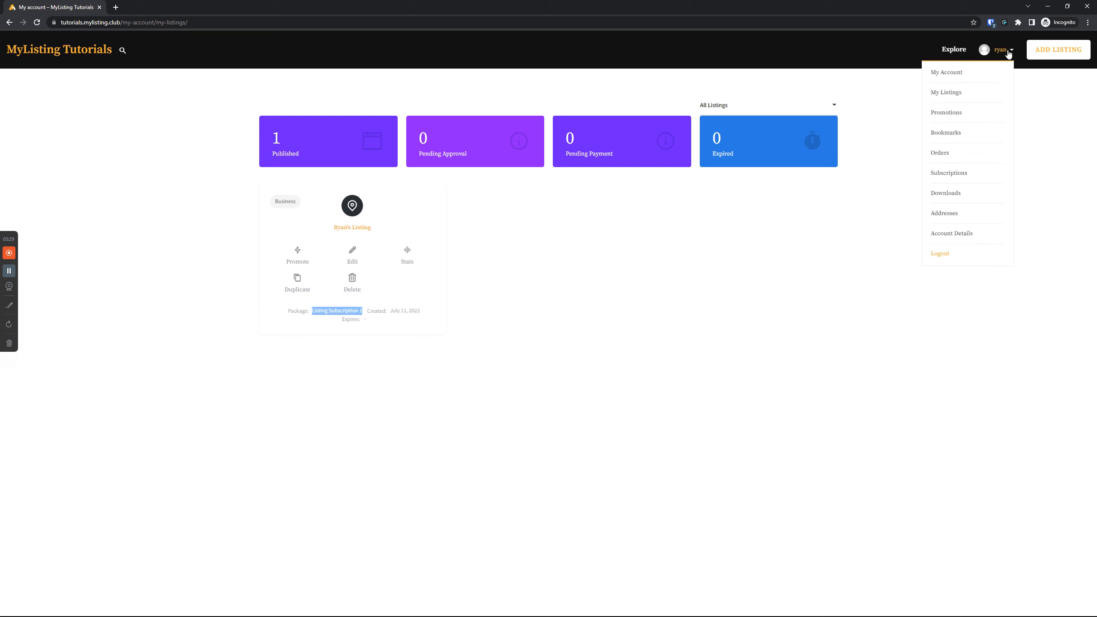
{"action": "left_click", "coordinate": [950, 172]}
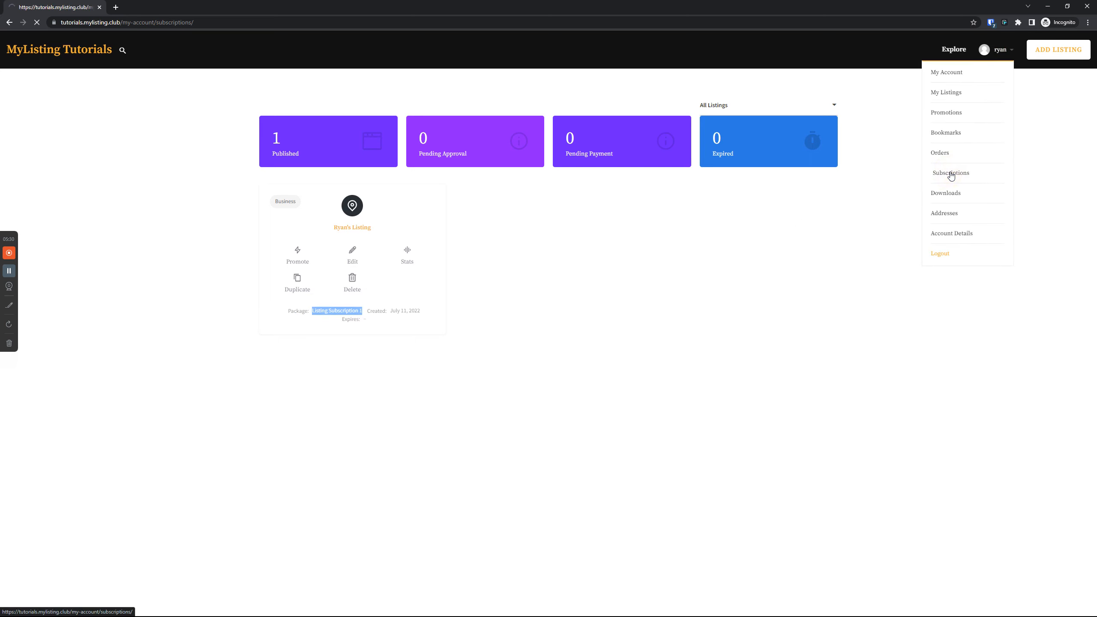
{"action": "left_click", "coordinate": [37, 22]}
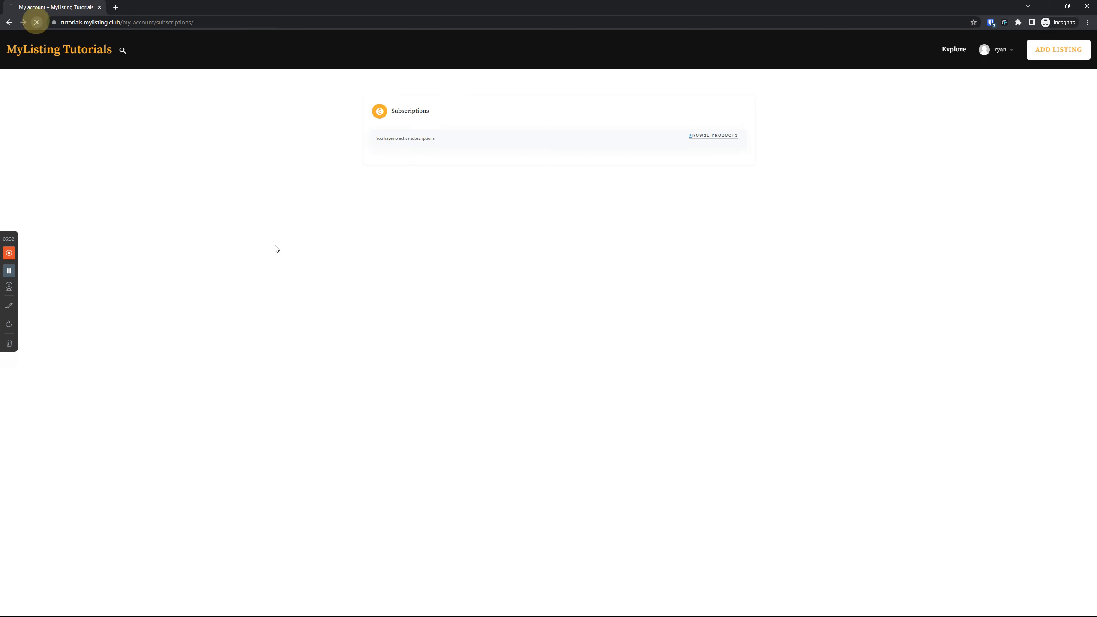
{"action": "left_click", "coordinate": [441, 226]}
- Switch back to the admin window and start a new WooCommerce subscription assigned to the customer's account
{"action": "left_click_drag", "start_coordinate": [64, 7], "coordinate": [1096, 160]}
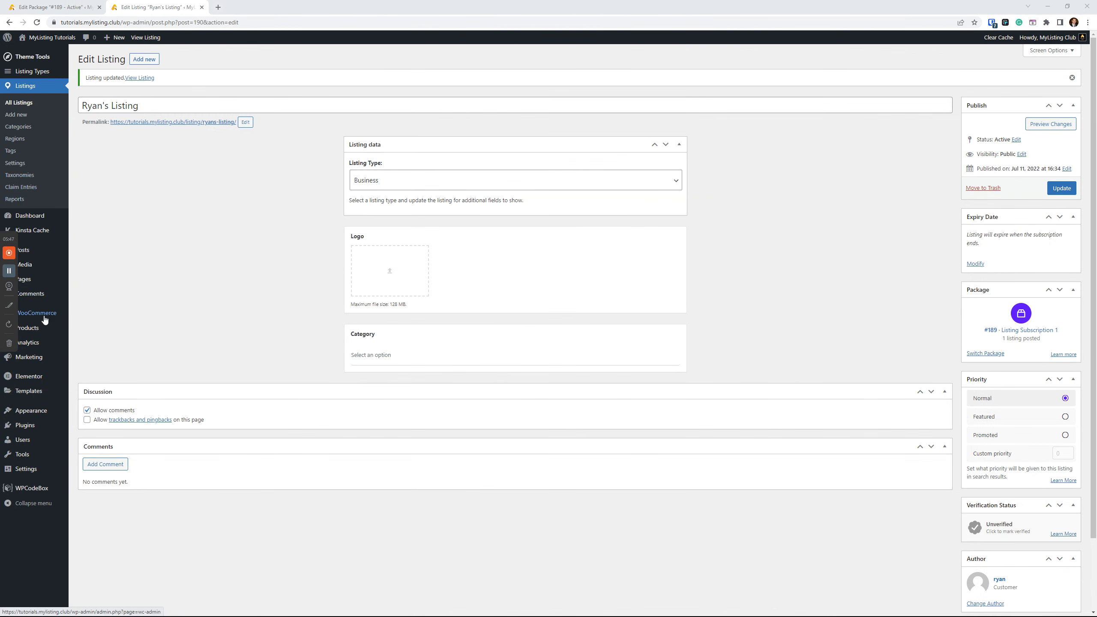
{"action": "mouse_move", "coordinate": [46, 320]}
{"action": "left_click", "coordinate": [99, 339]}
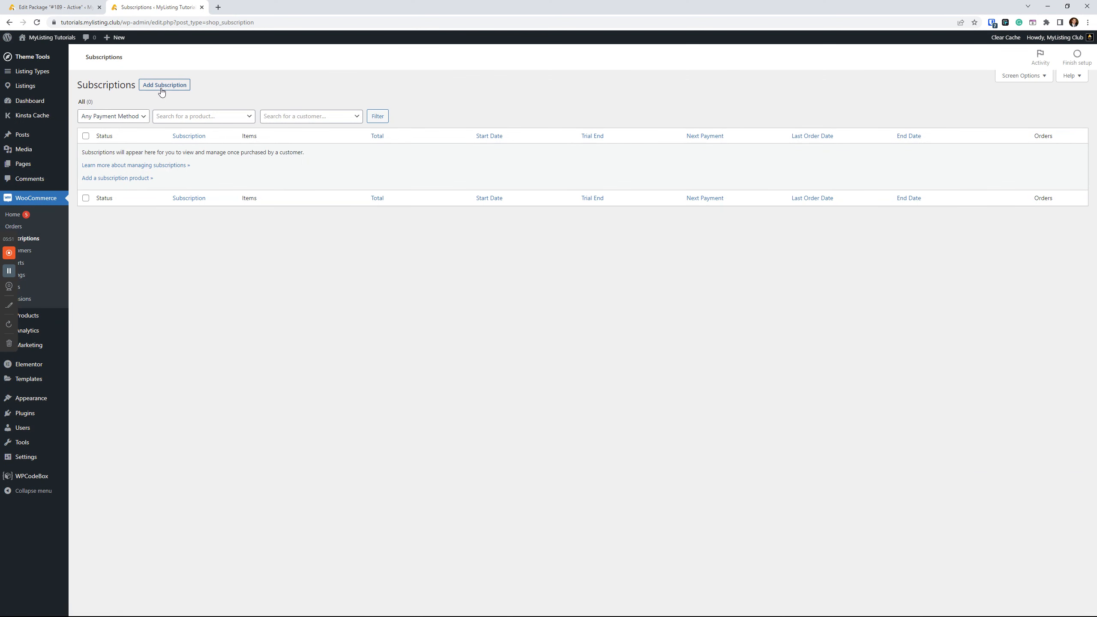
{"action": "left_click", "coordinate": [166, 156]}
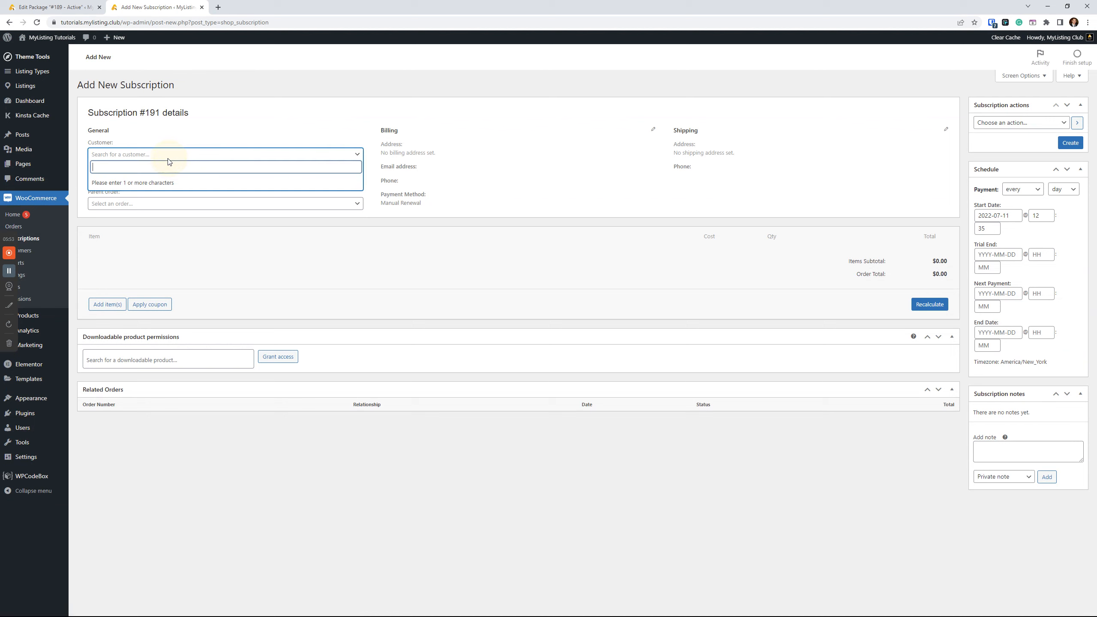
{"action": "type", "text": "ryan"}
{"action": "left_click", "coordinate": [122, 199]}
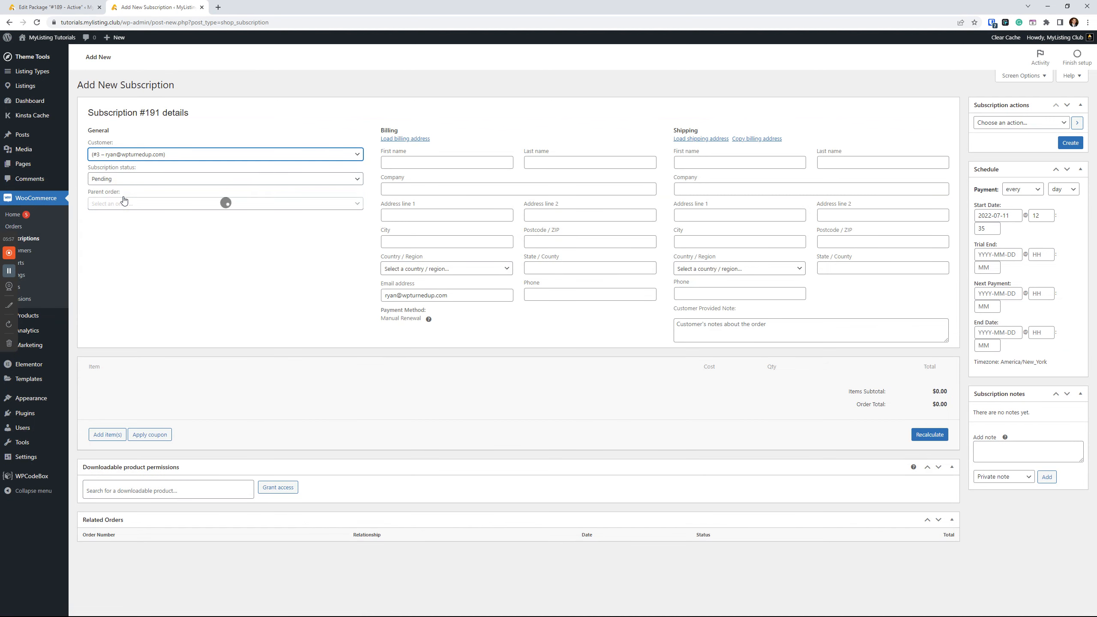
- Set the subscription status to Active, choose the customer's completed order as parent order, and create the subscription
{"action": "left_click", "coordinate": [120, 181]}
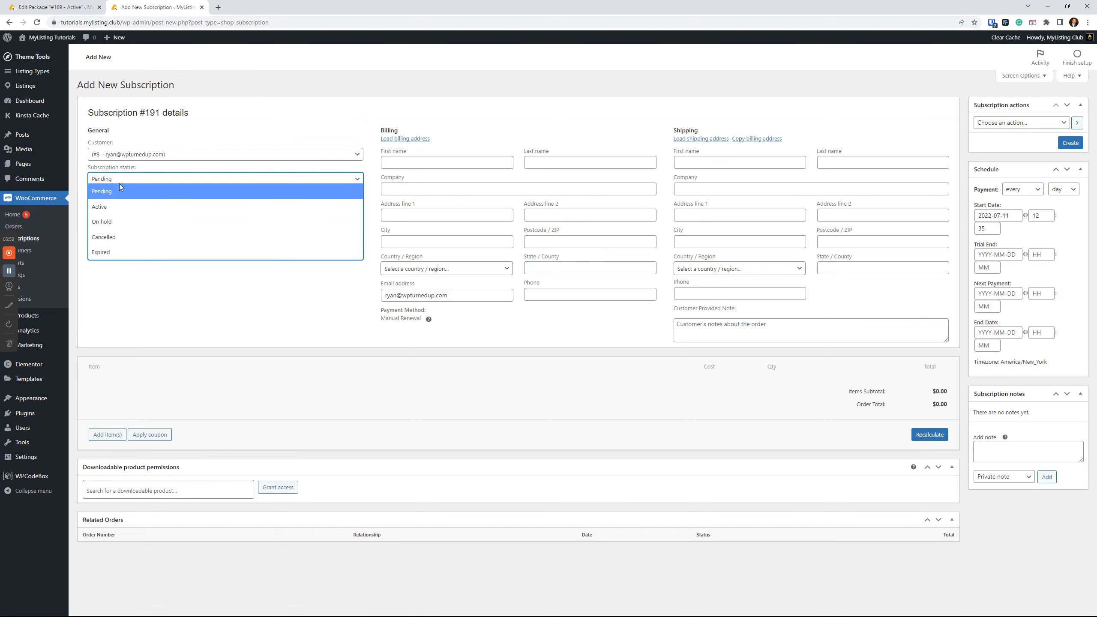
{"action": "left_click", "coordinate": [122, 207]}
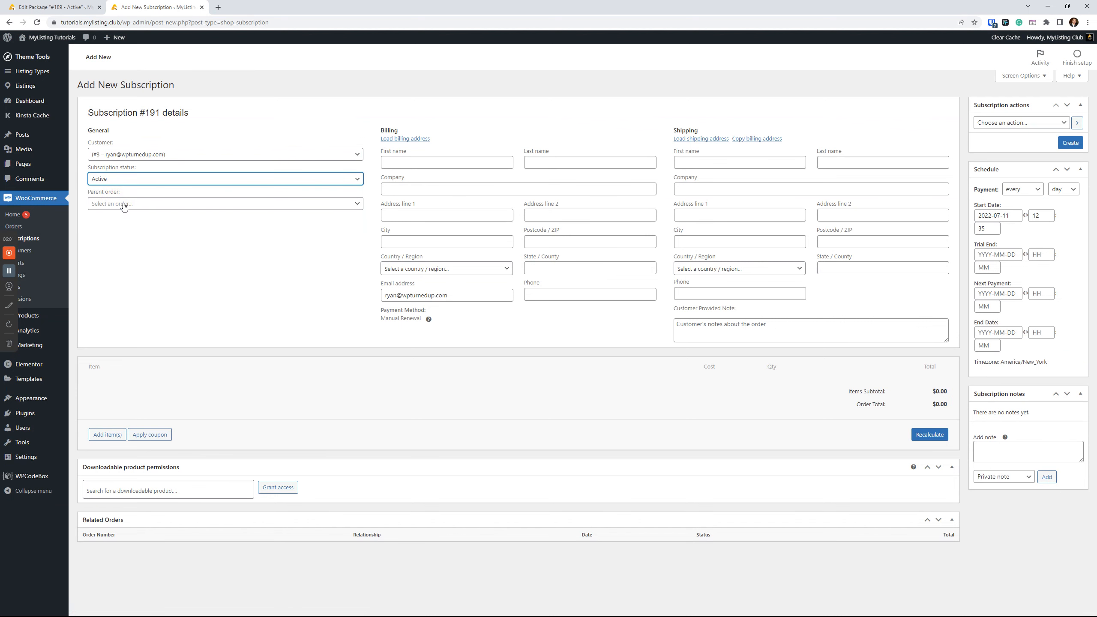
{"action": "left_click", "coordinate": [124, 206]}
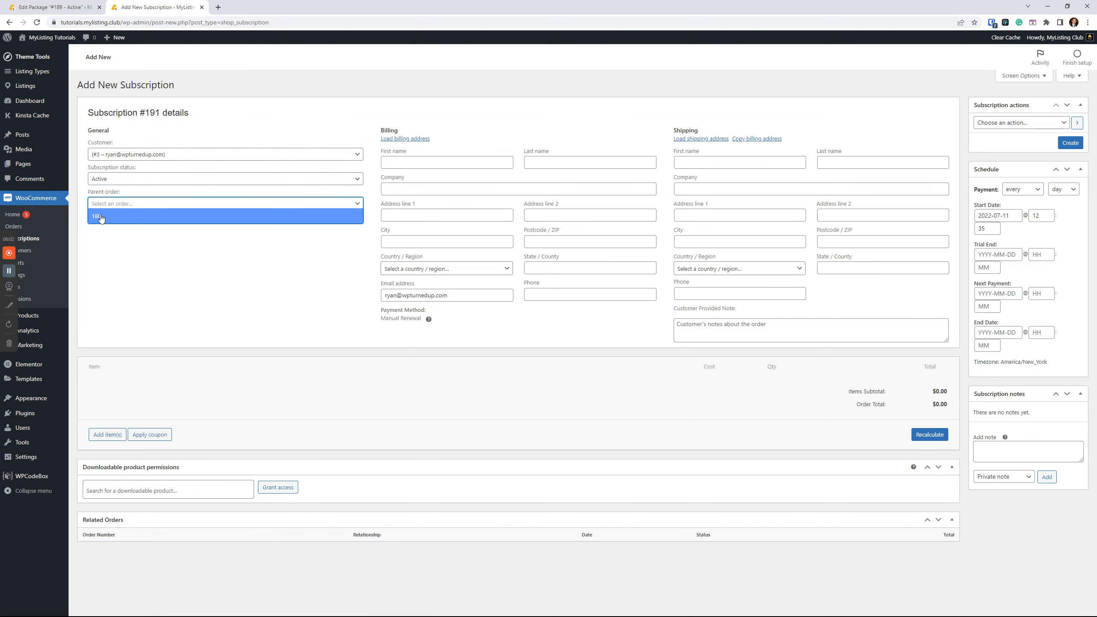
{"action": "left_click", "coordinate": [100, 217]}
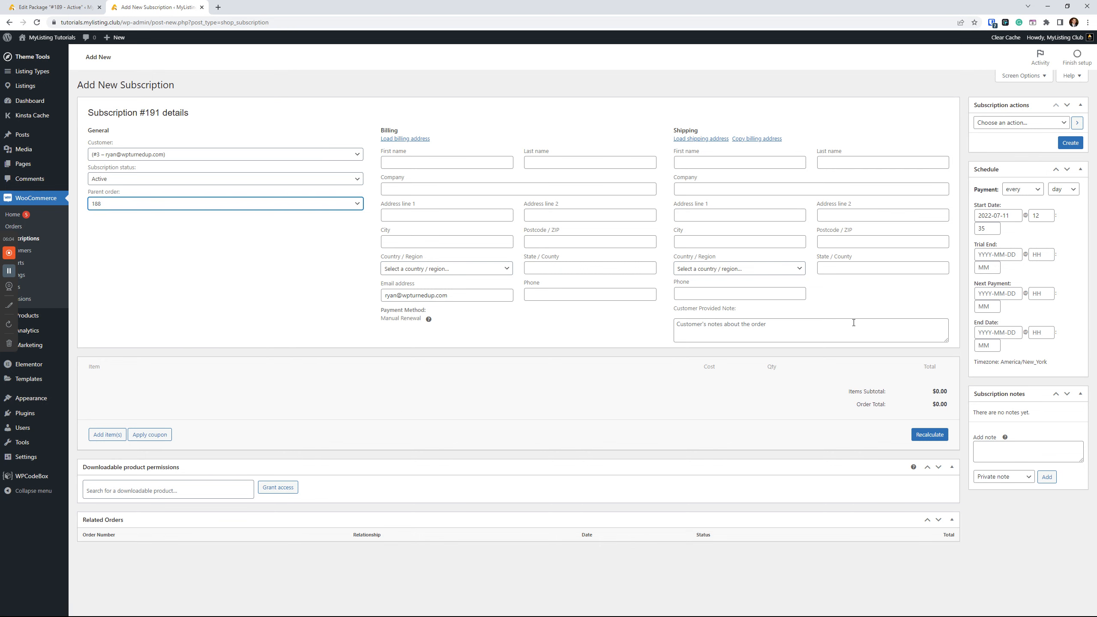
{"action": "left_click", "coordinate": [1073, 142]}
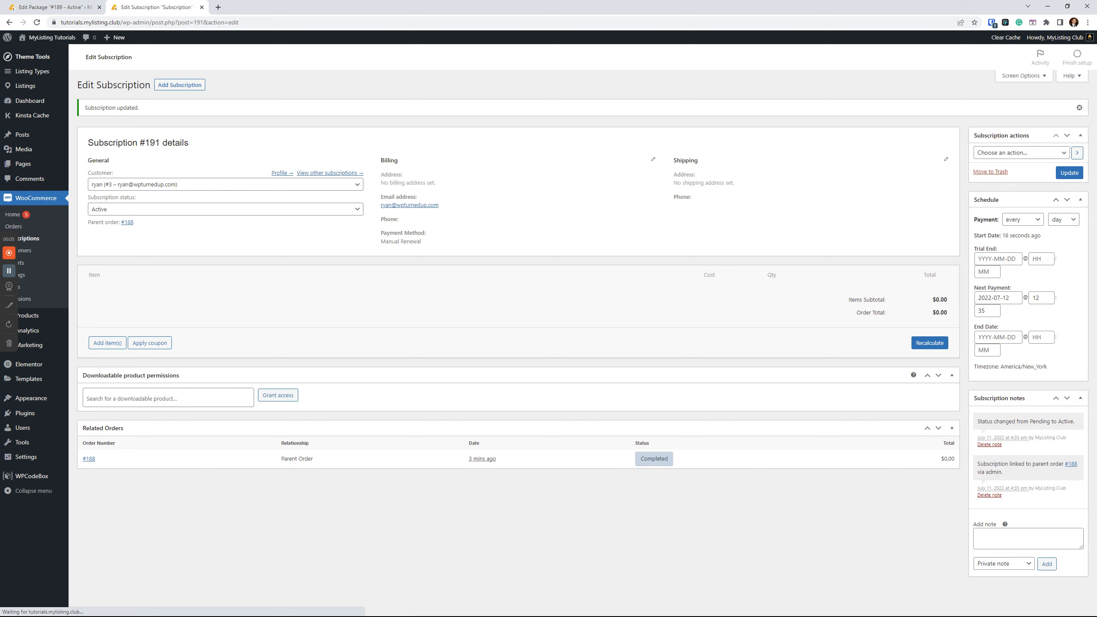
- Switch to the customer's browser window, reload the Subscriptions page, and view the new subscription's details
{"action": "left_click_drag", "start_coordinate": [734, 616], "coordinate": [179, 93]}
{"action": "double_click", "coordinate": [335, 88]}
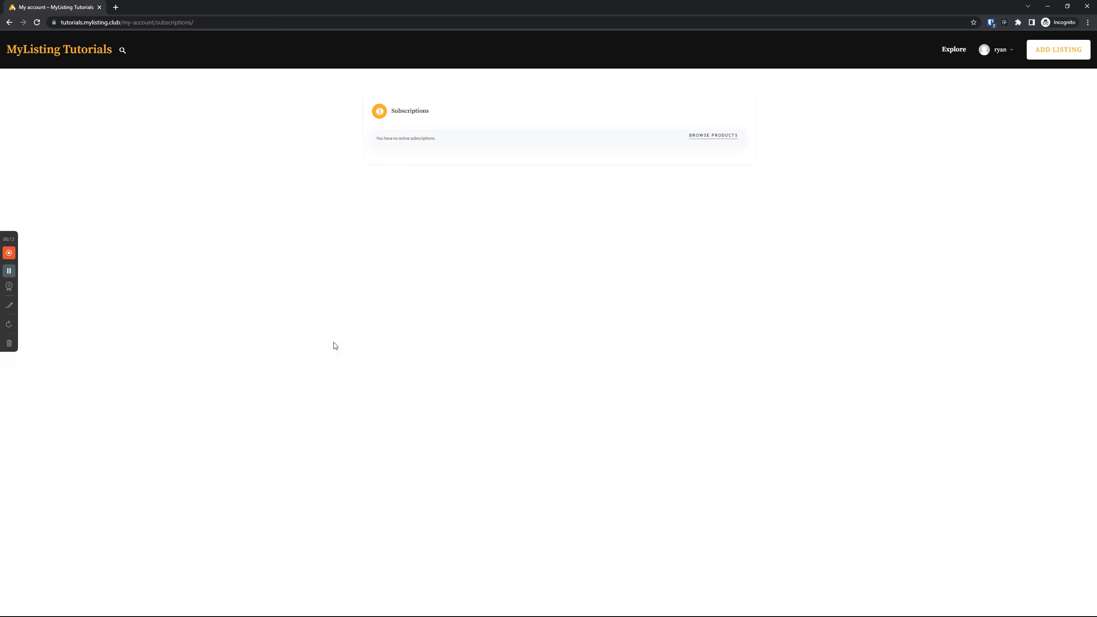
{"action": "left_click", "coordinate": [36, 22]}
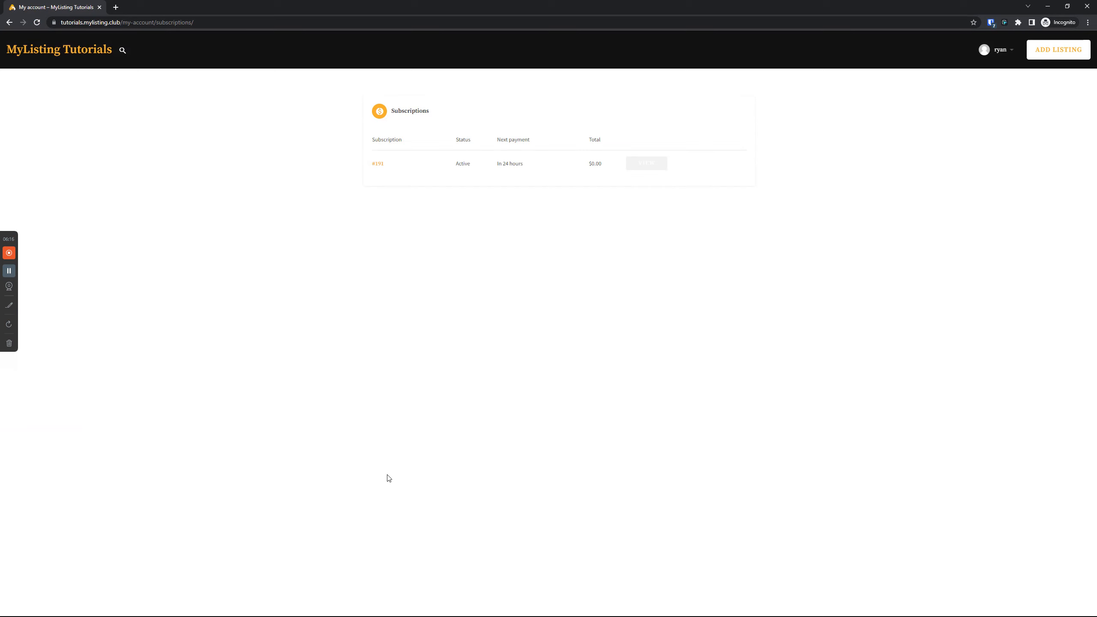
{"action": "left_click", "coordinate": [653, 163]}
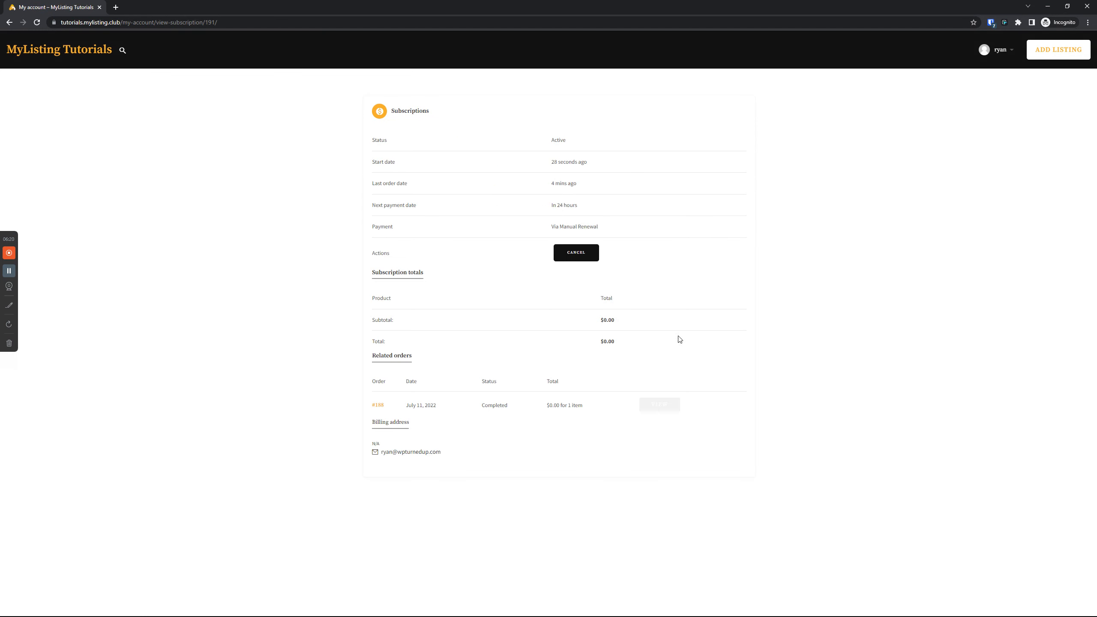